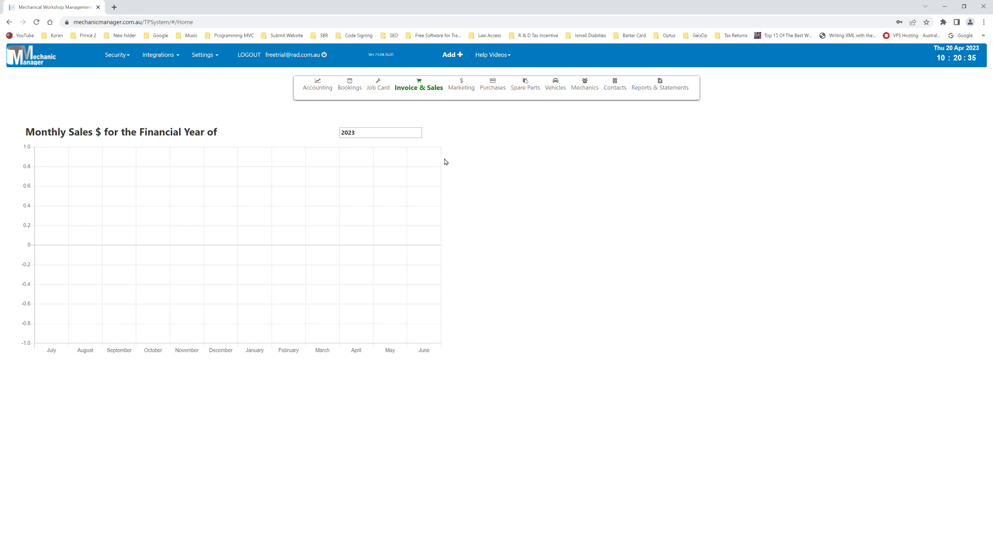
Start a new invoice and open the quick form for adding a customer and vehicle
mouse_move(413, 90)
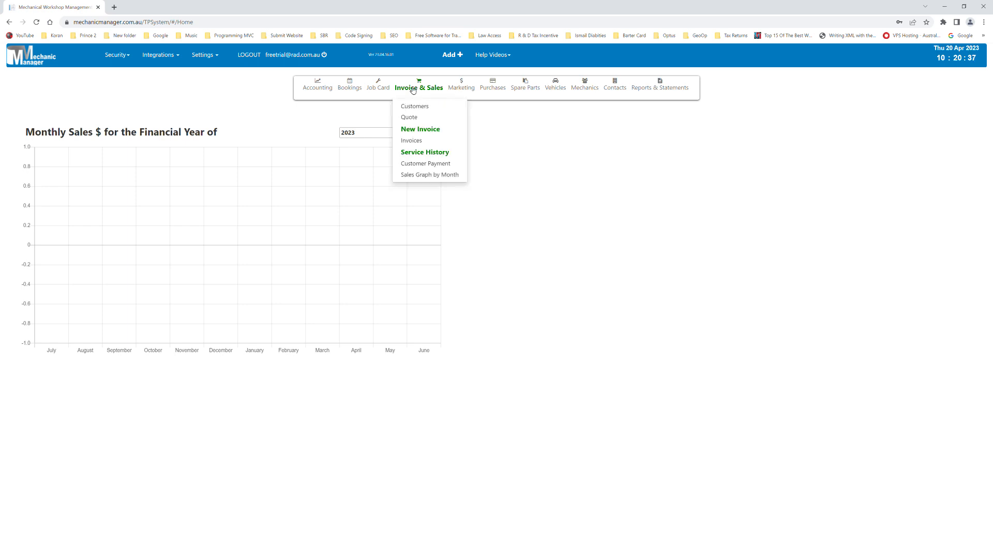
click(433, 130)
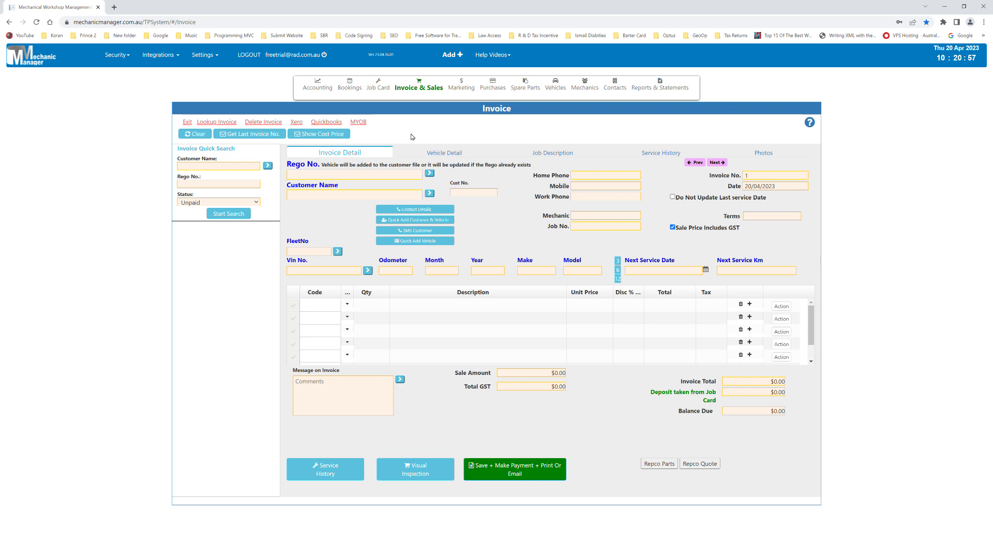
click(315, 176)
click(336, 315)
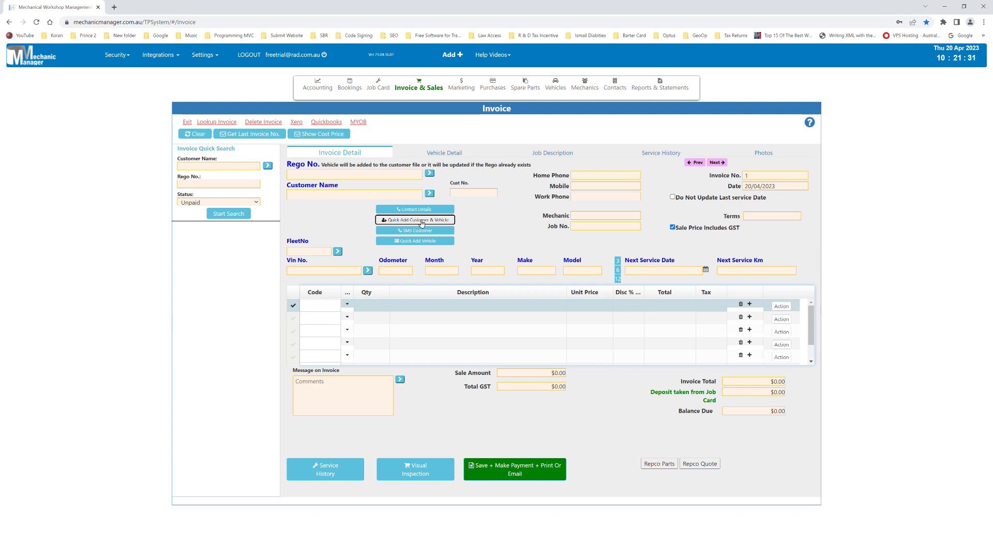
click(422, 223)
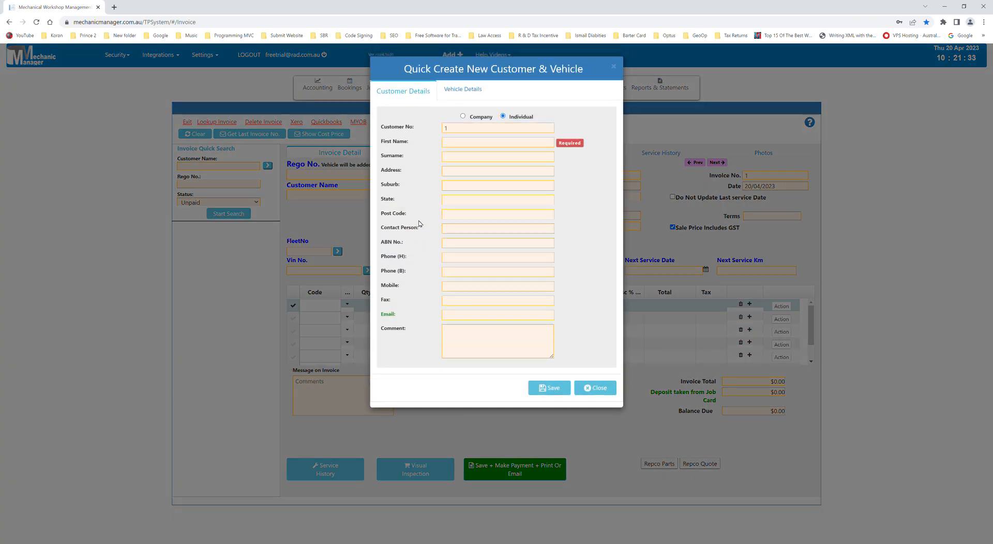
Fill in the customer details from the saved autofill entry and replace the first name and surname with the customer's own
click(456, 145)
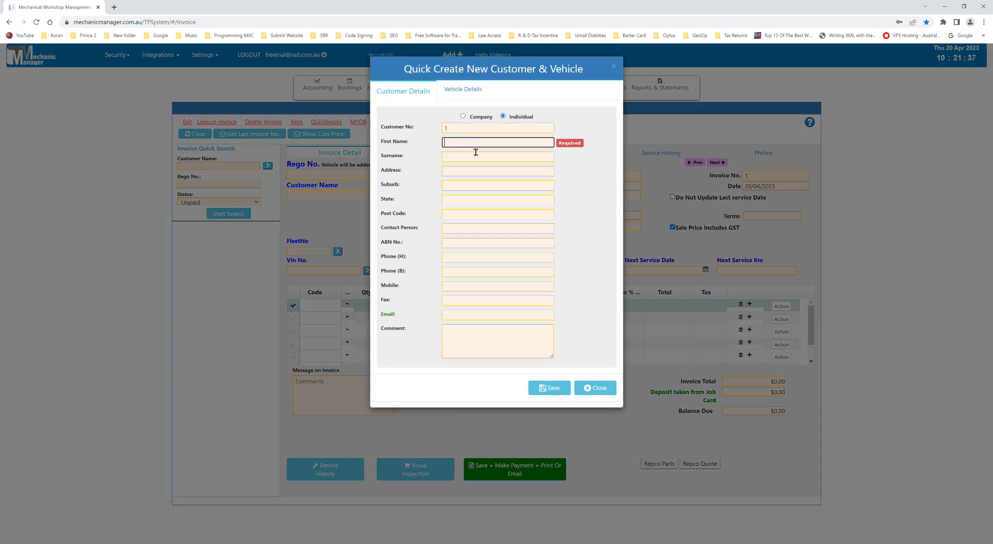
click(516, 167)
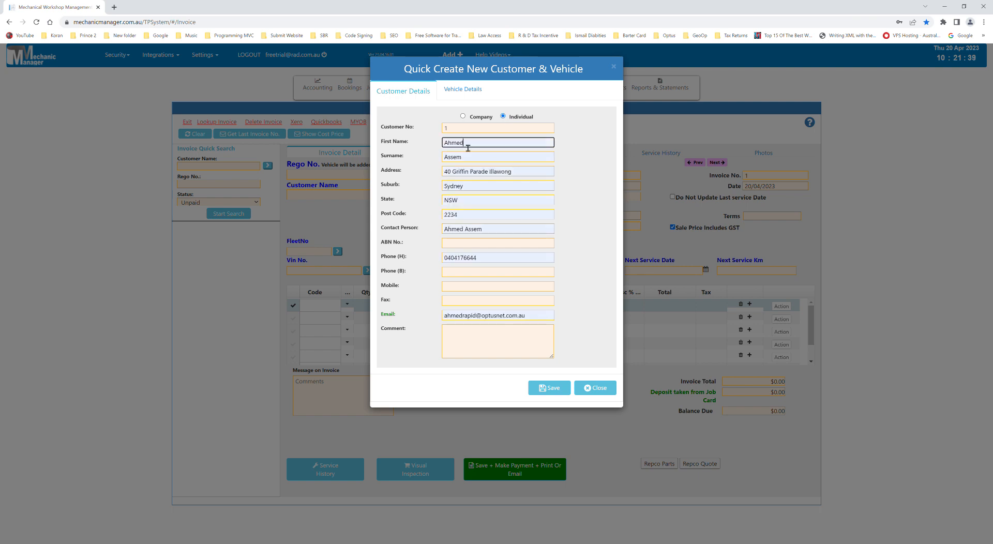
drag(470, 147, 407, 144)
text(BOB)
key(Tab)
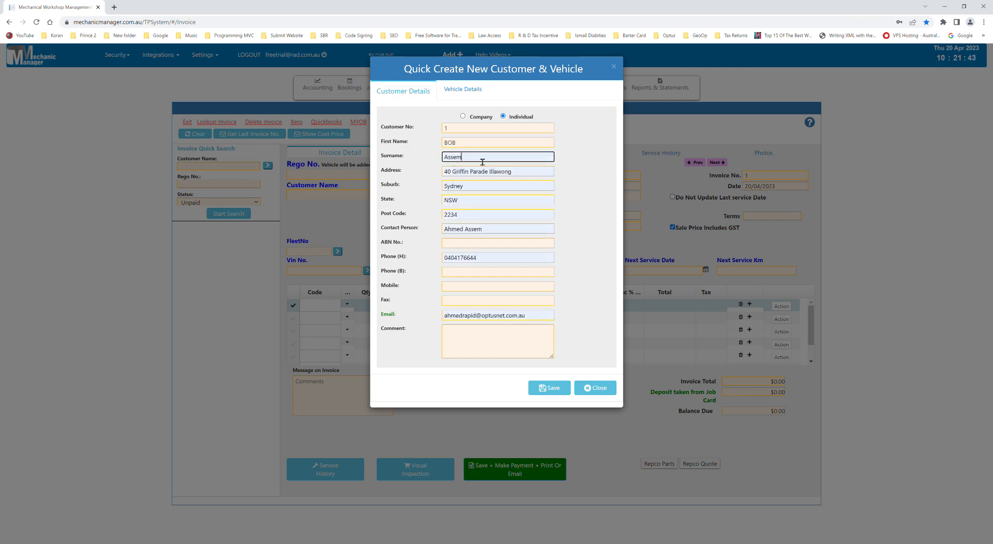
text(Jones)
Clear the contact person from the customer details
click(489, 230)
key(BackSpace)
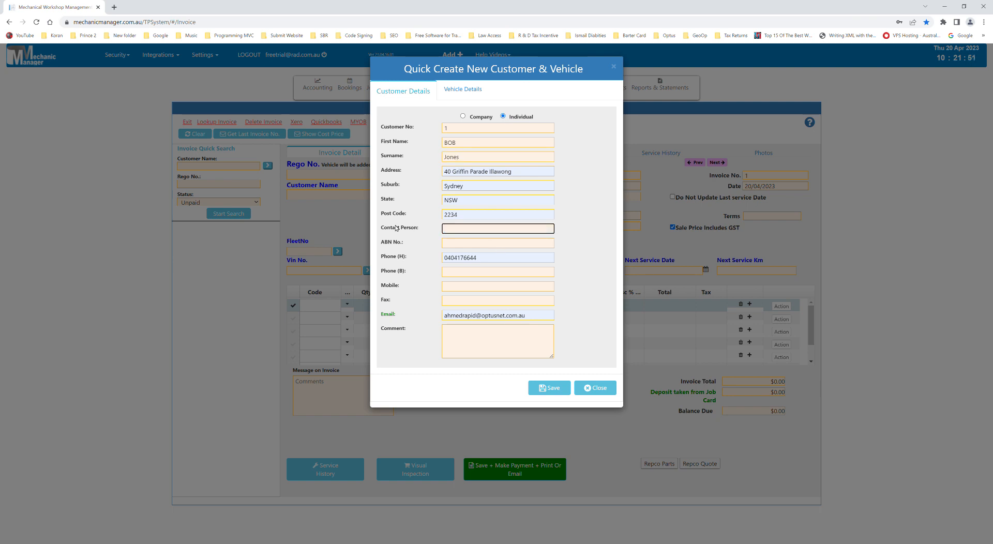
click(588, 264)
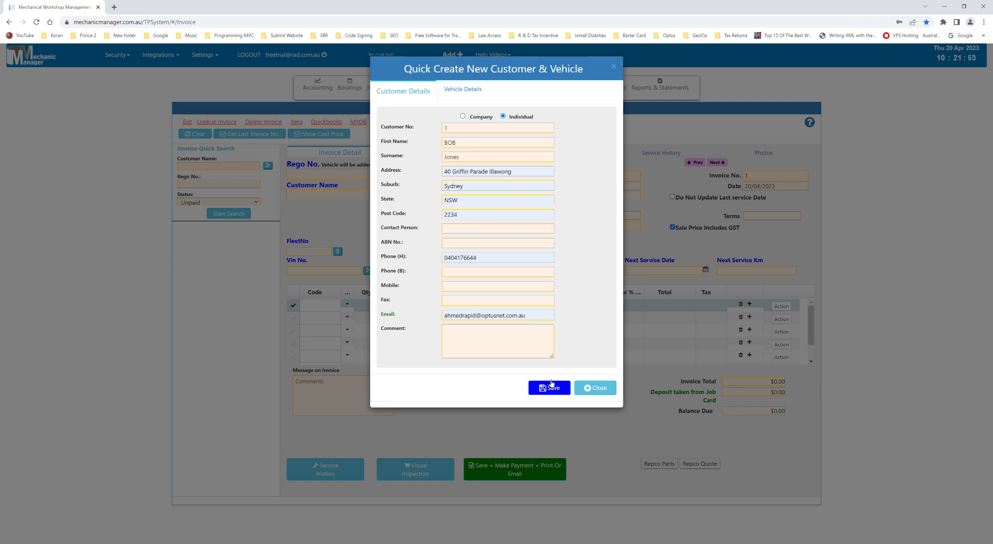
click(471, 94)
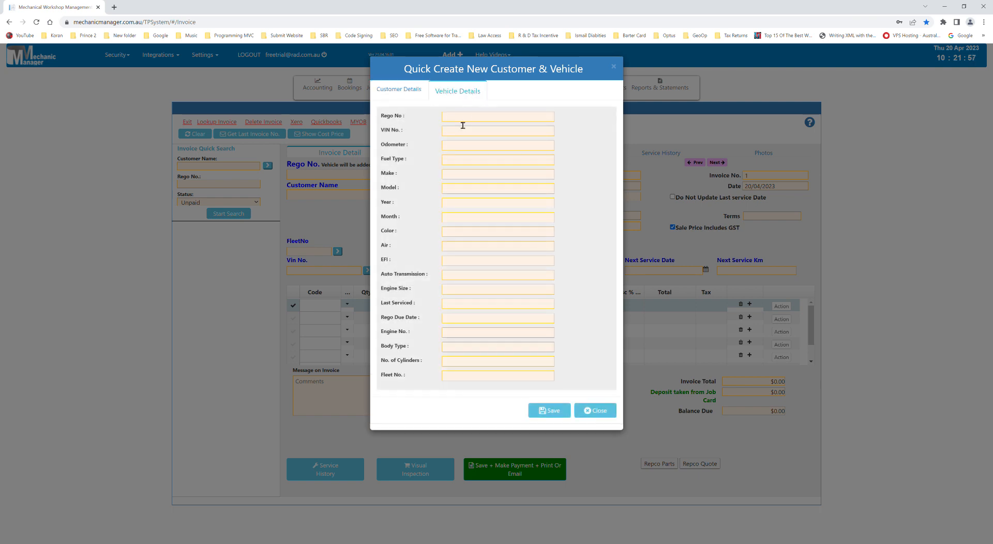
click(462, 124)
text(QWE-146)
click(471, 148)
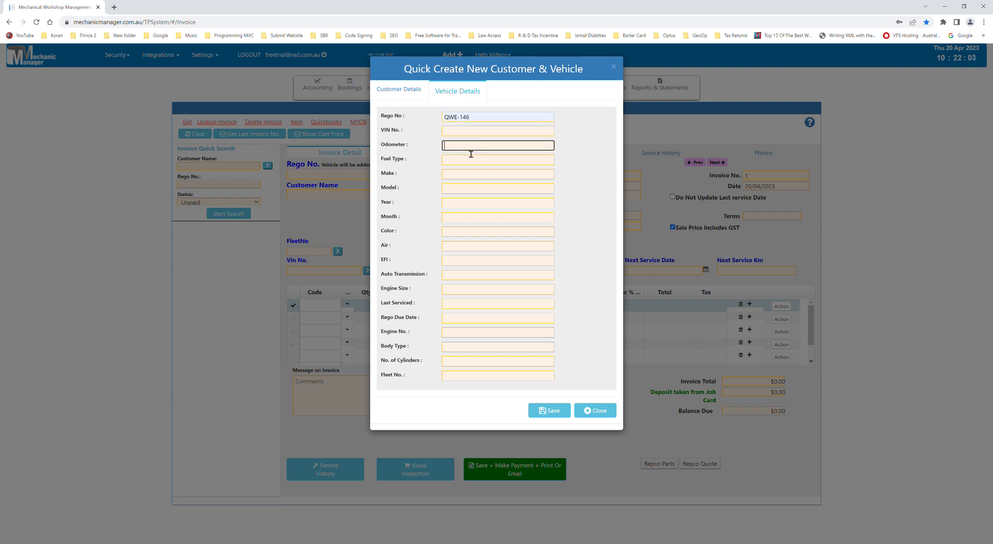
text(100,000)
Set the vehicle's make to Ford, its model to Falcon and its year to 2022
click(461, 176)
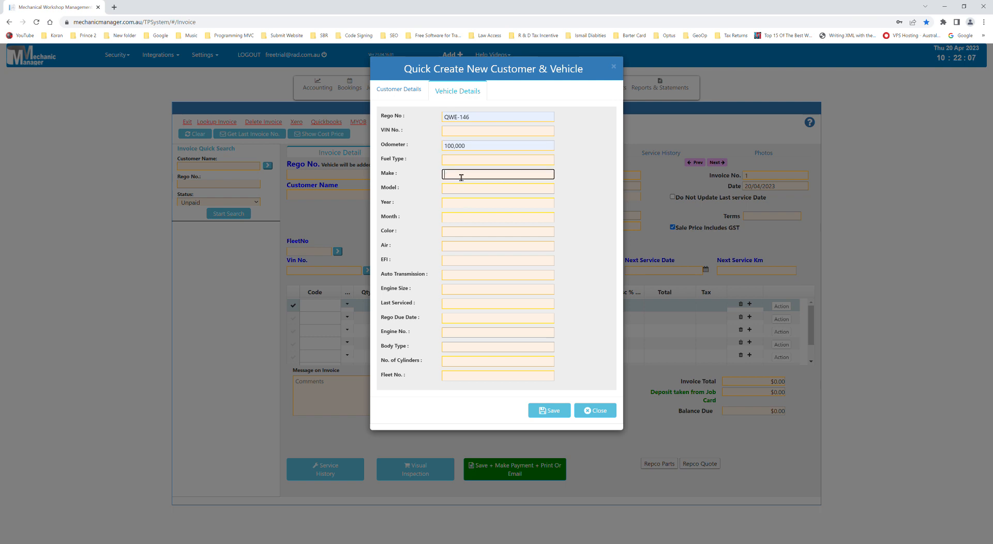
text(Ford)
click(458, 191)
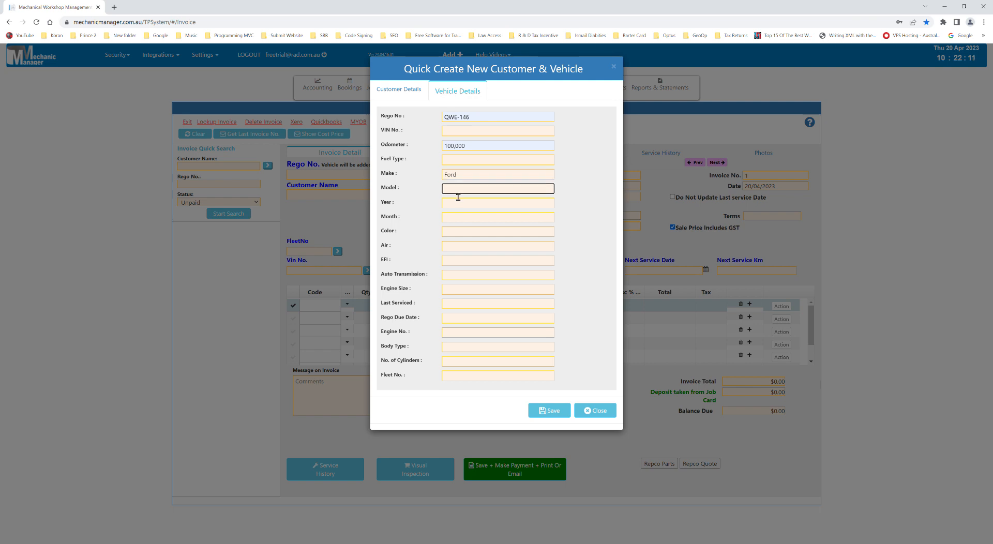
text(Falcon)
click(458, 205)
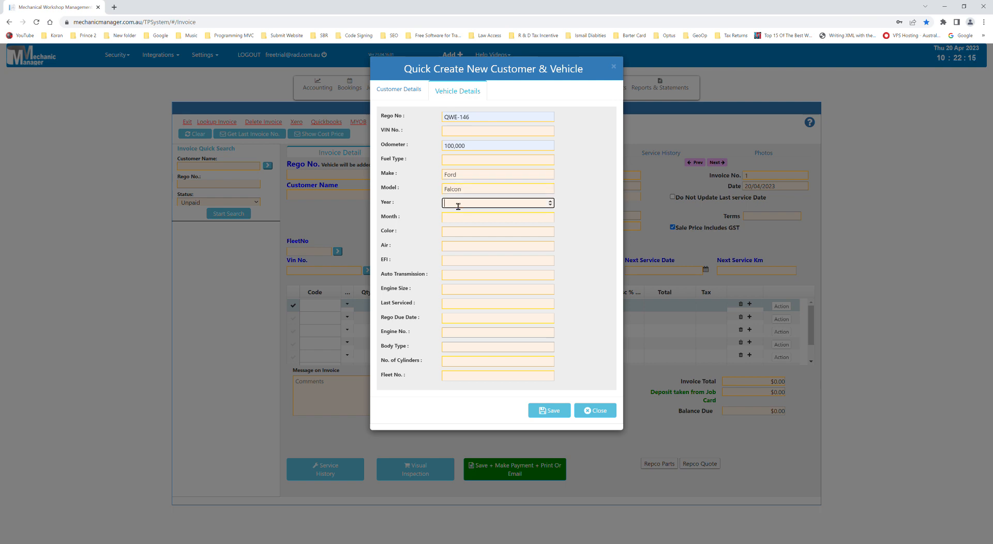
text(2022)
Set the vehicle's month to 8 and colour to Blue, and save the customer with the vehicle
click(457, 219)
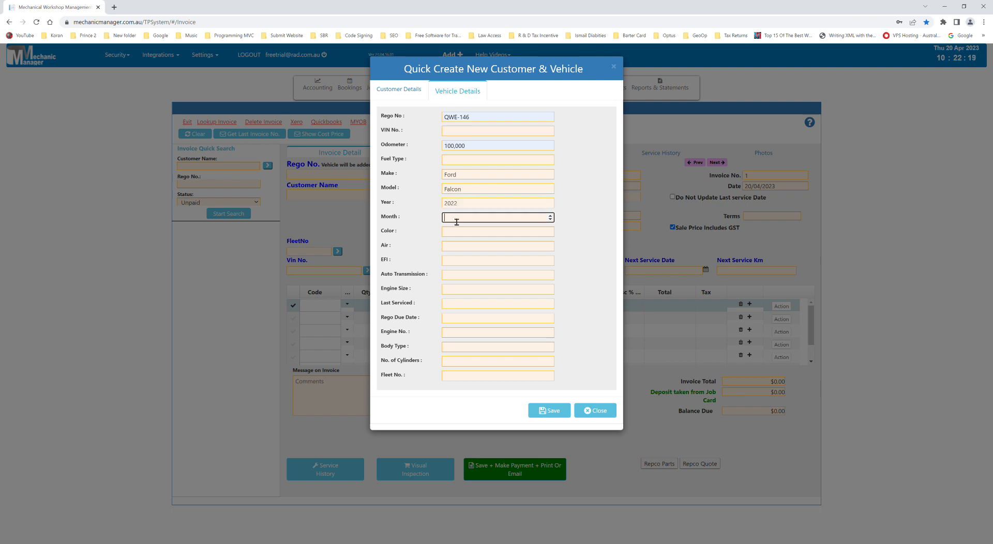
text(8)
click(462, 237)
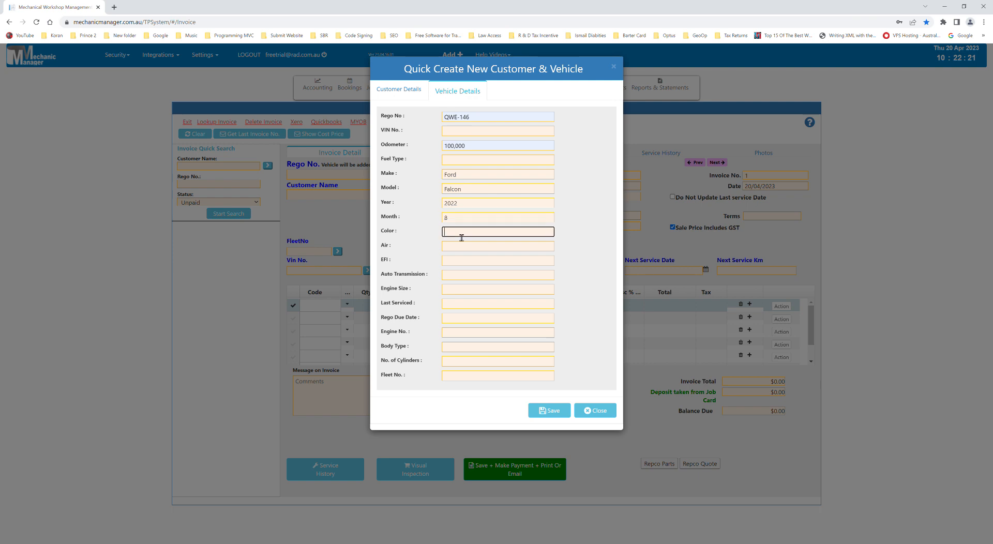
text(Blue)
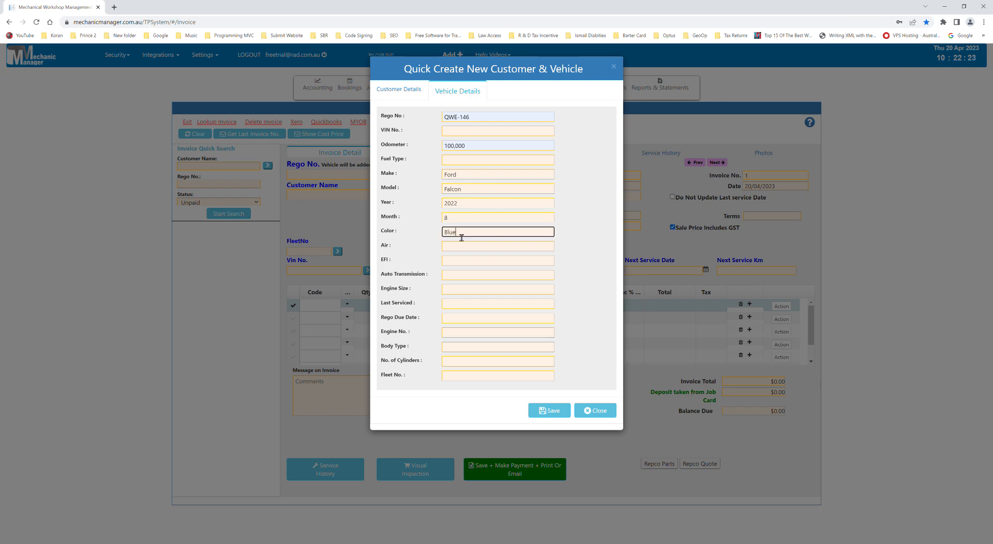
click(558, 412)
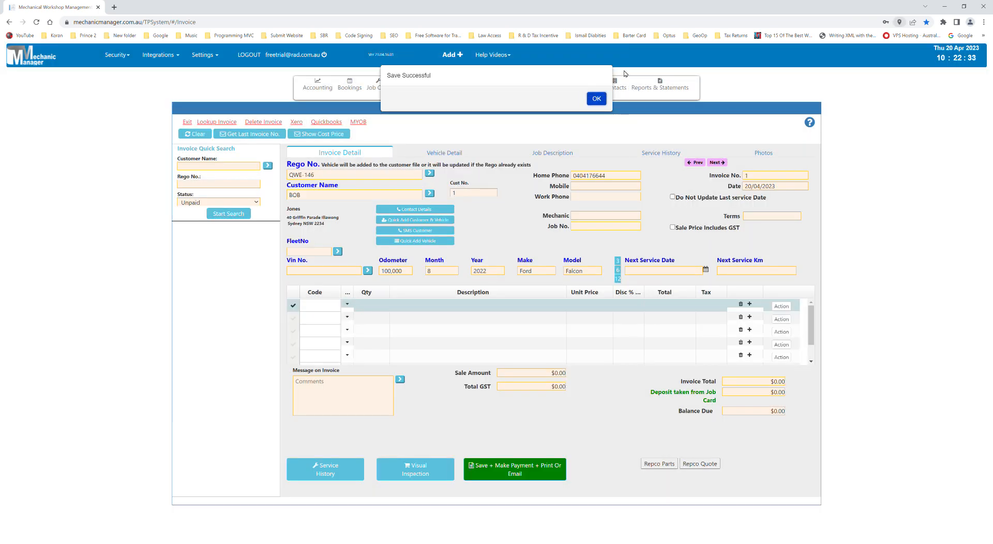
click(596, 99)
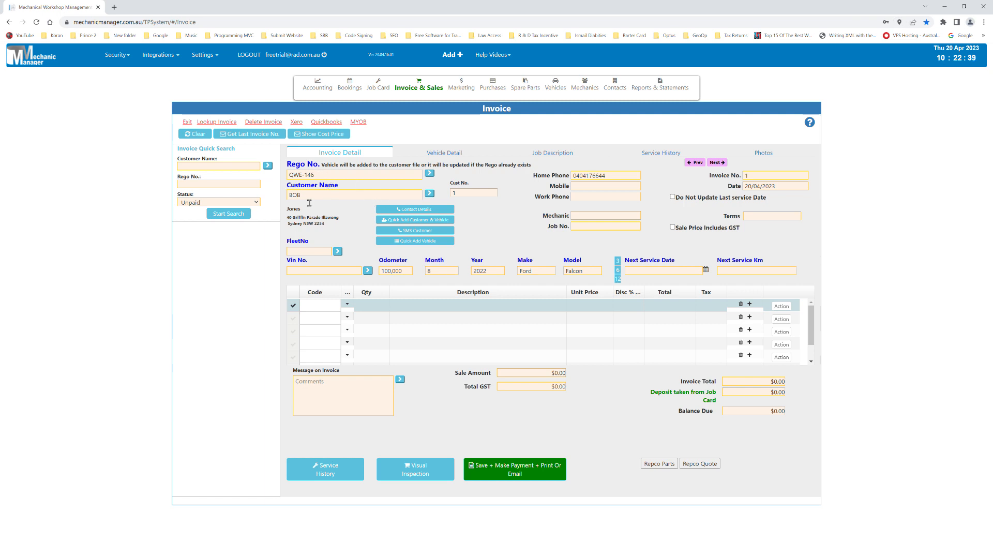
Clear the customer and vehicle from the invoice form
drag(293, 196, 299, 204)
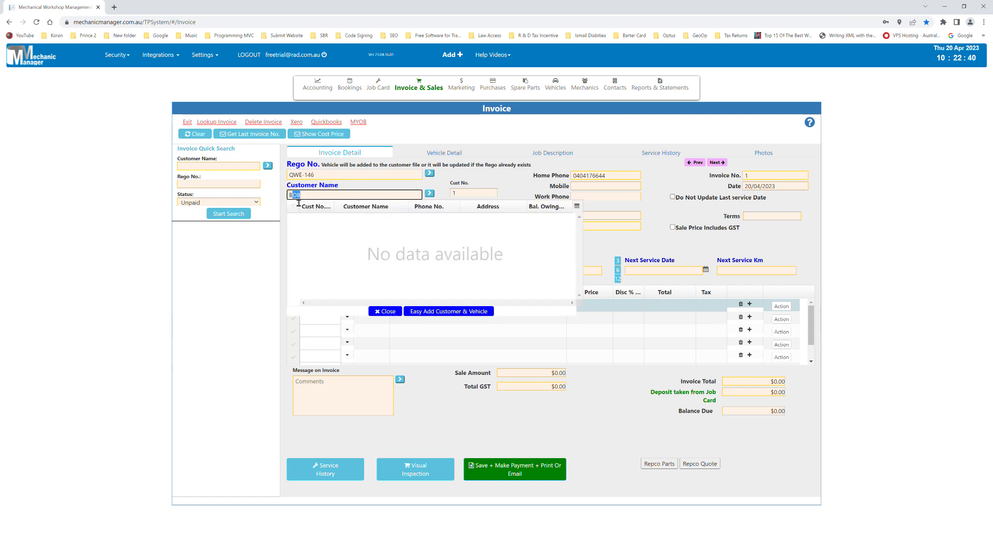
click(389, 187)
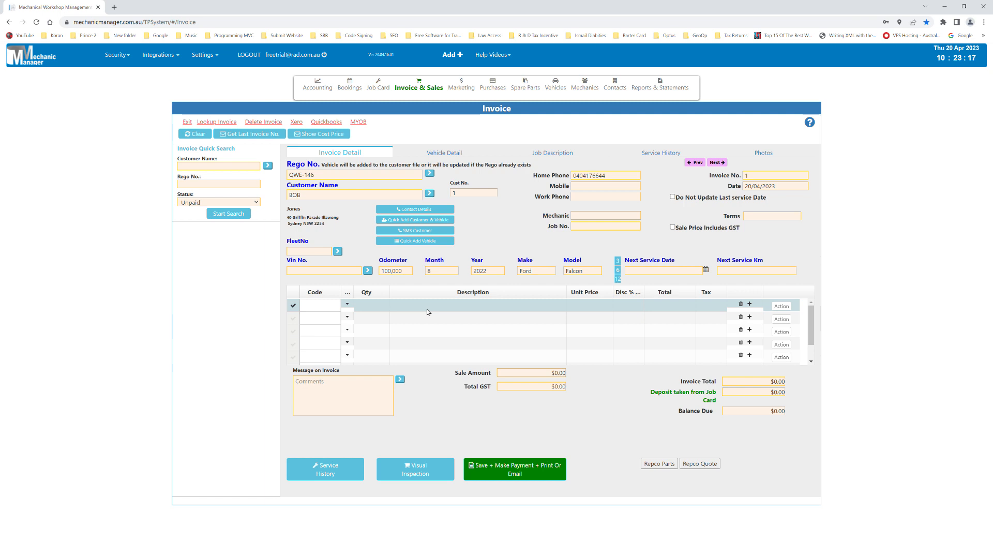
click(190, 135)
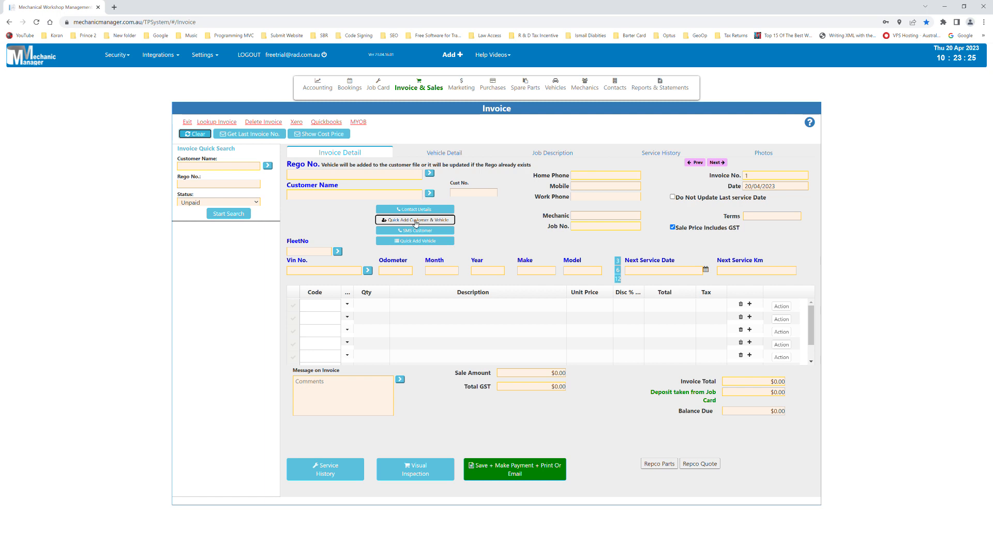
click(323, 176)
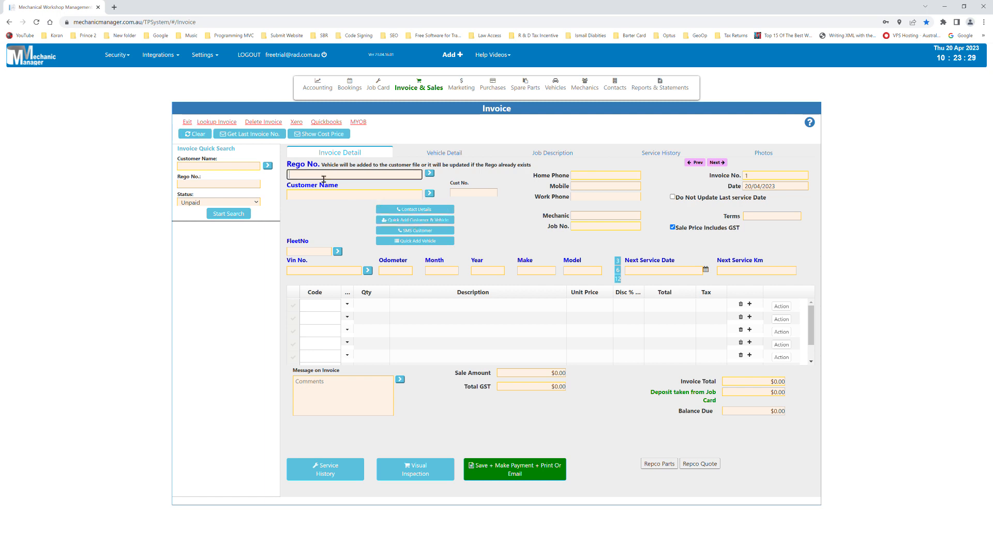
text(b)
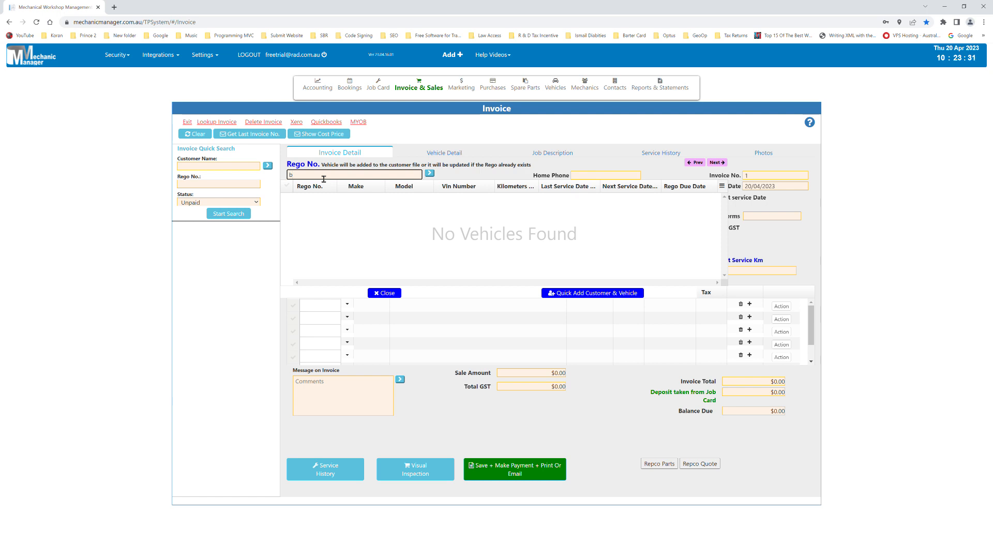
key(BackSpace)
key(BackSpace)
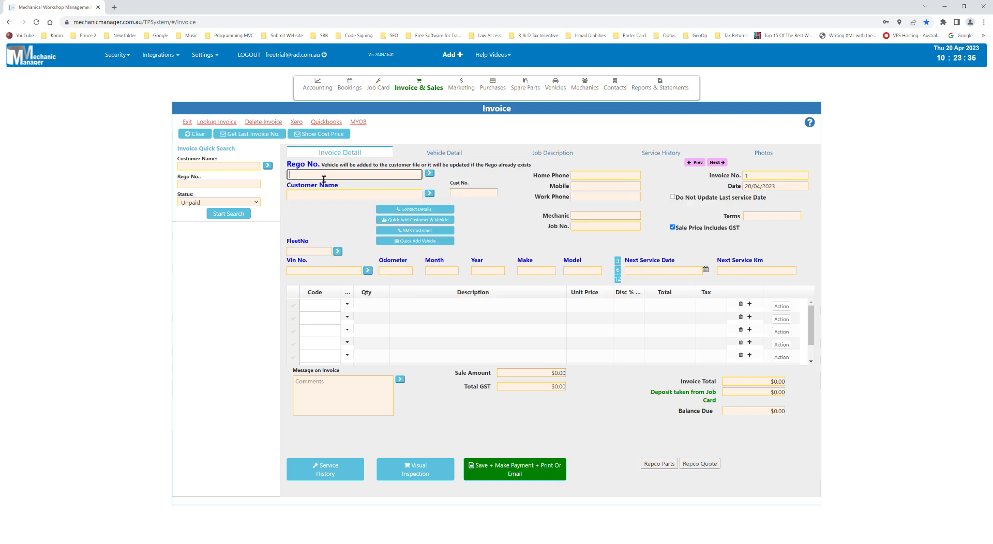
click(434, 174)
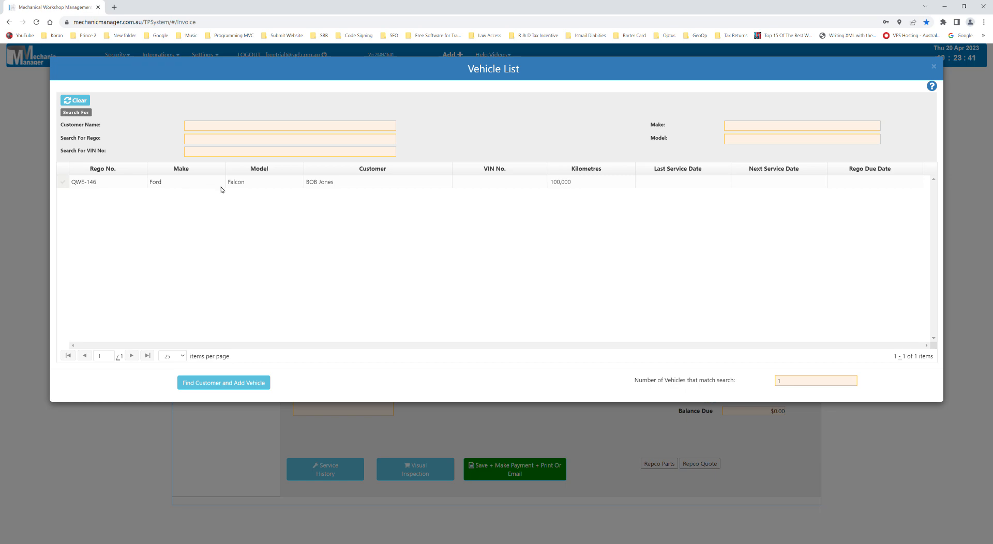
double_click(336, 185)
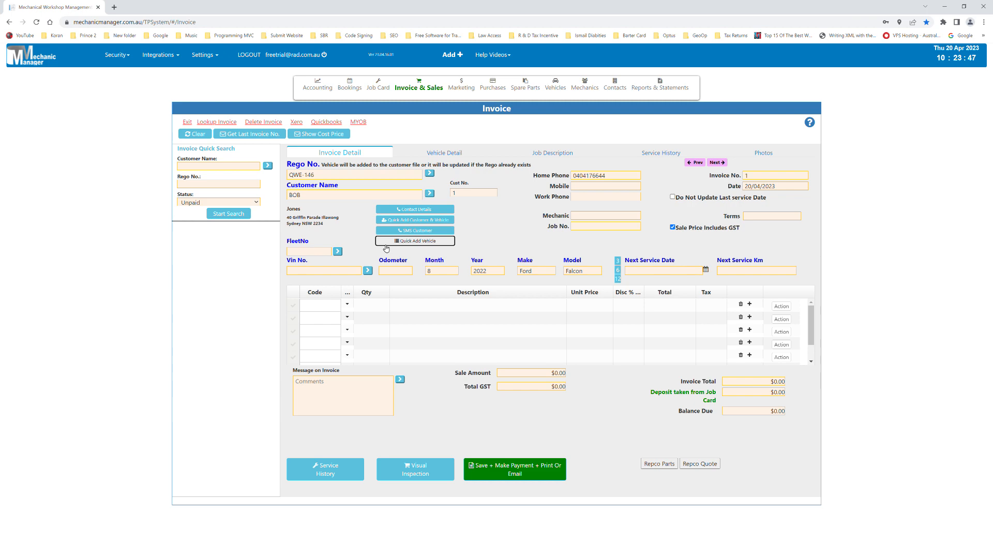
Clear the invoice, find the customer by the first letter "B" of the name, and choose the customer's Ford Falcon
click(197, 134)
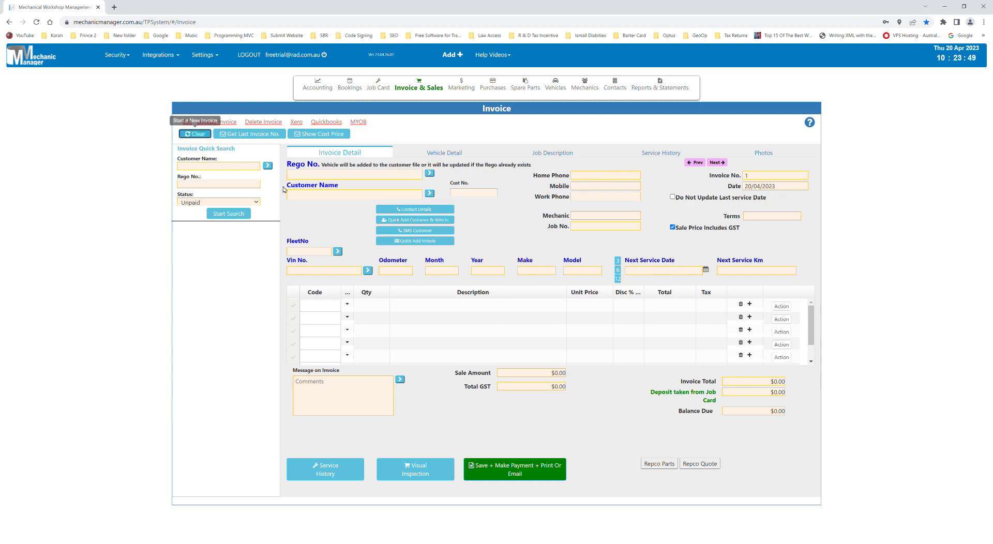
click(305, 195)
text(B)
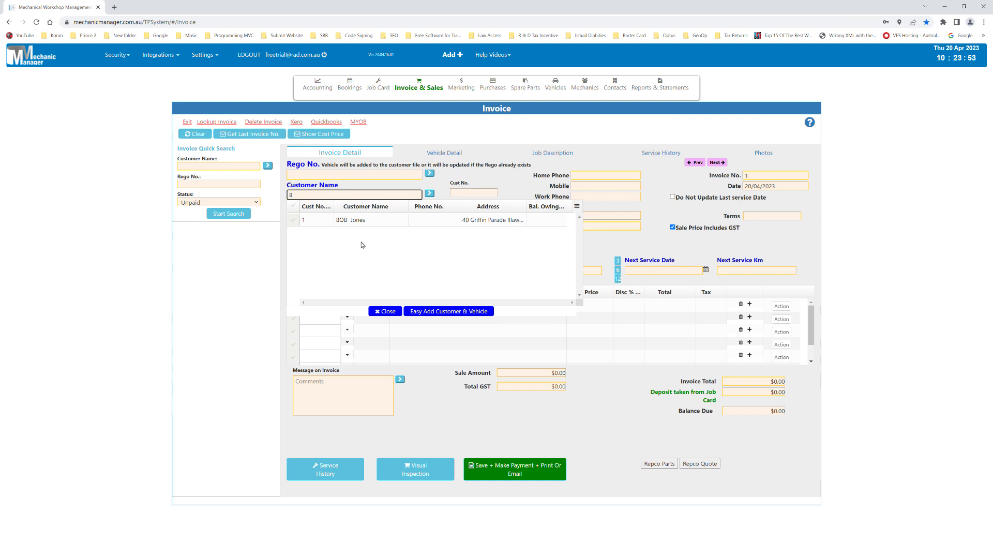
click(356, 222)
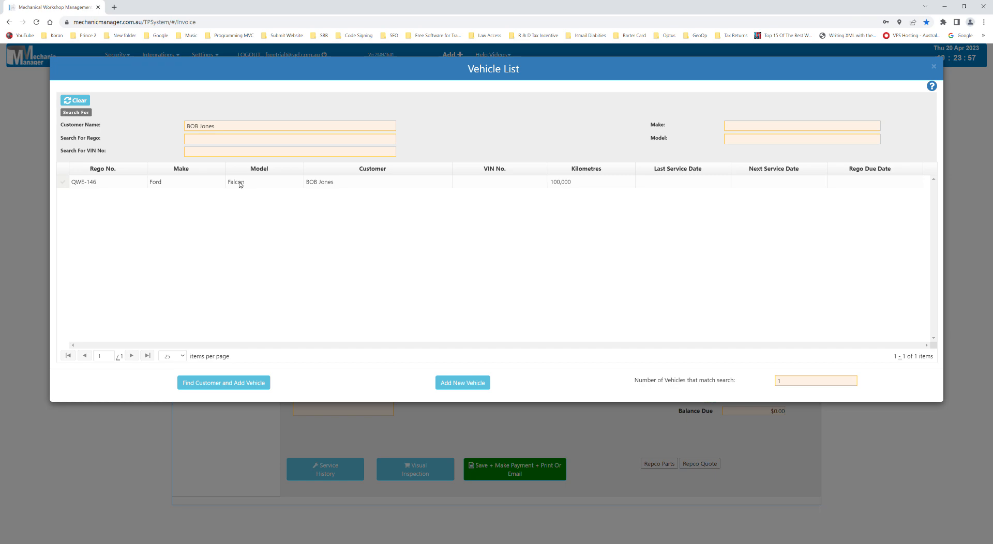
click(240, 185)
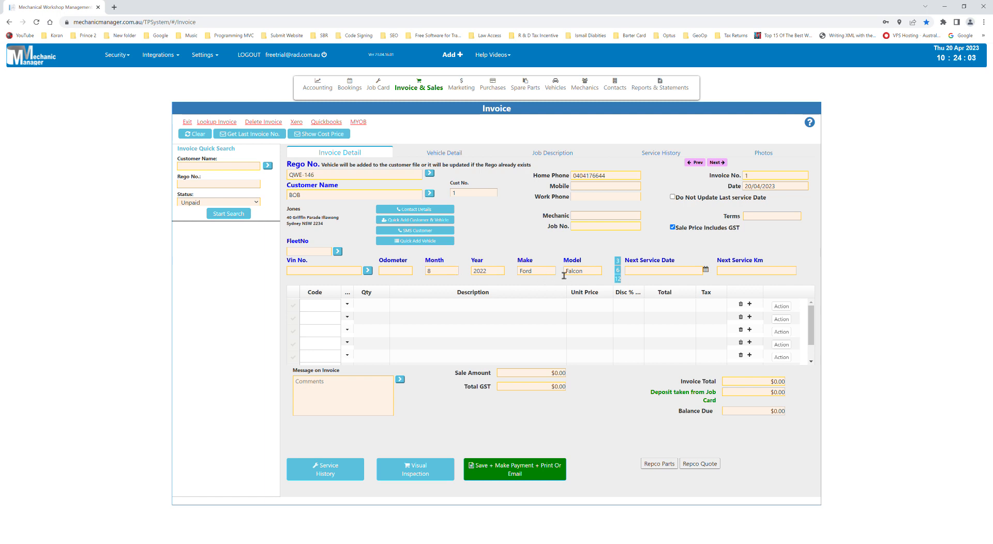
Enter code a360 on the first invoice line and start a new inventory item for it described as Air Filter
click(327, 312)
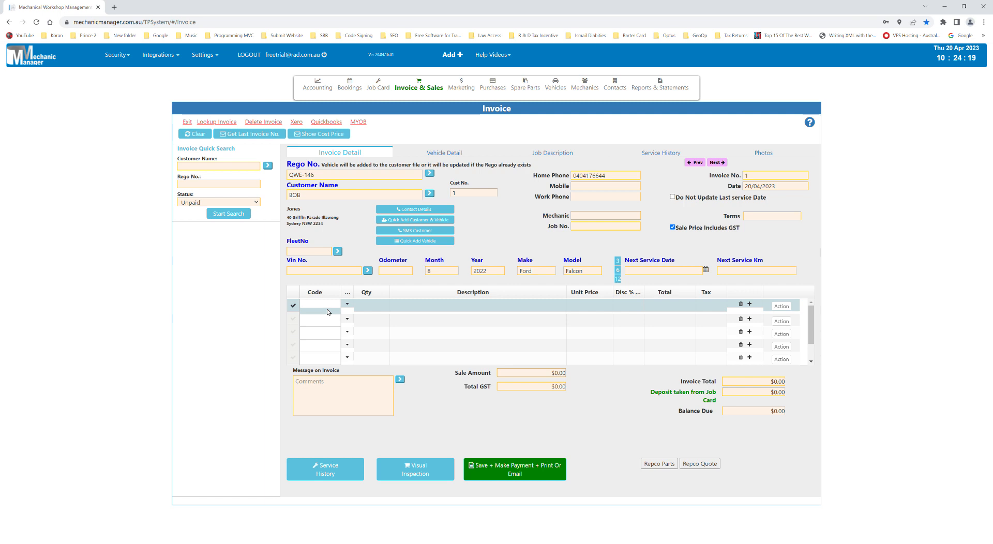
text(a360)
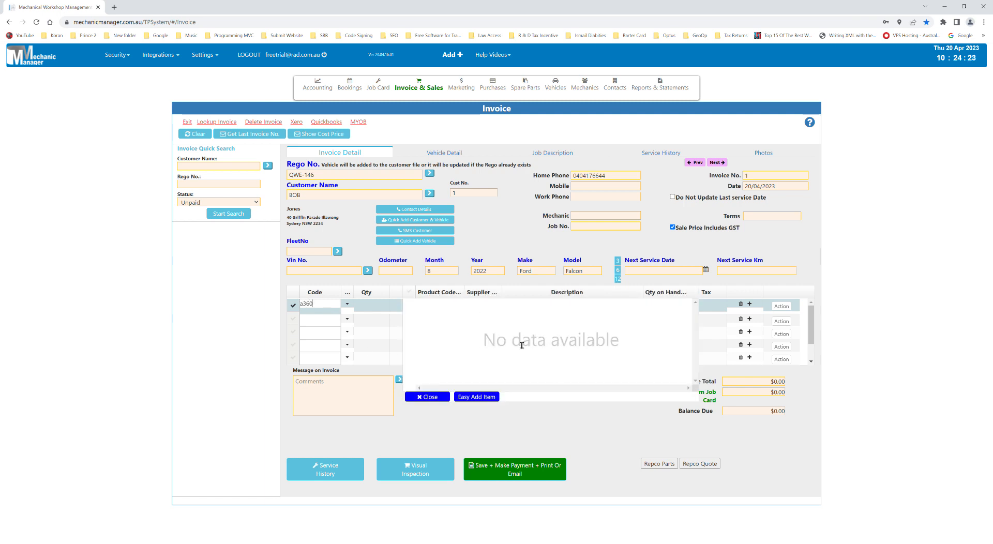
click(480, 396)
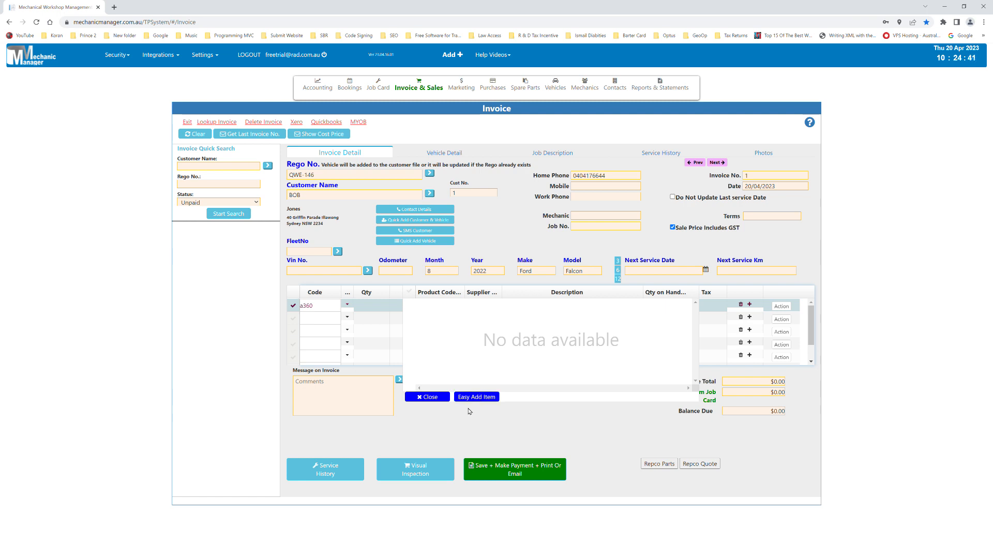
click(481, 396)
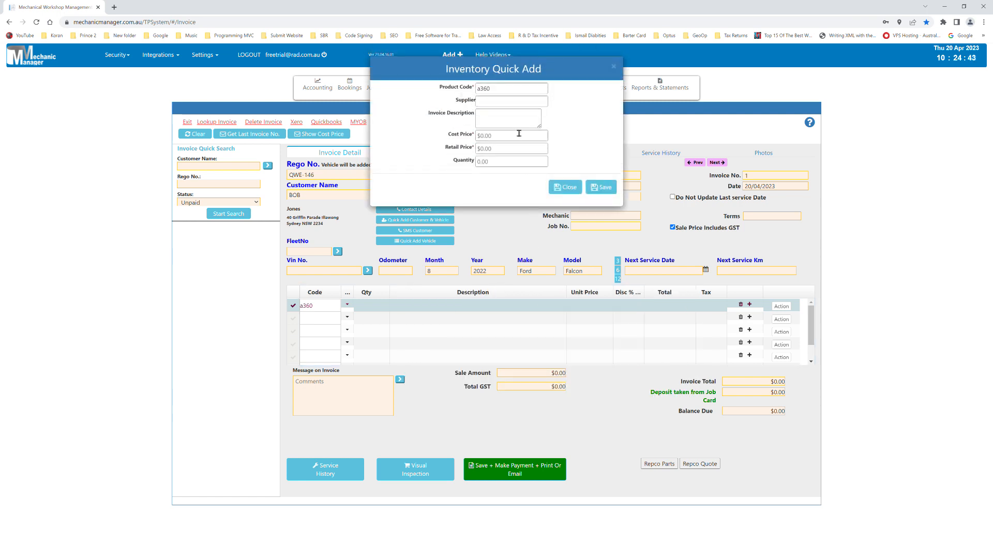
click(506, 121)
text(Air Filer)
key(BackSpace)
text(ter)
Set the new item's cost price to $40, retail price to $55 and quantity to 1, and save it
click(503, 144)
text($20)
key(BackSpace)
key(BackSpace)
key(BackSpace)
text($40)
click(502, 153)
text($55)
click(499, 162)
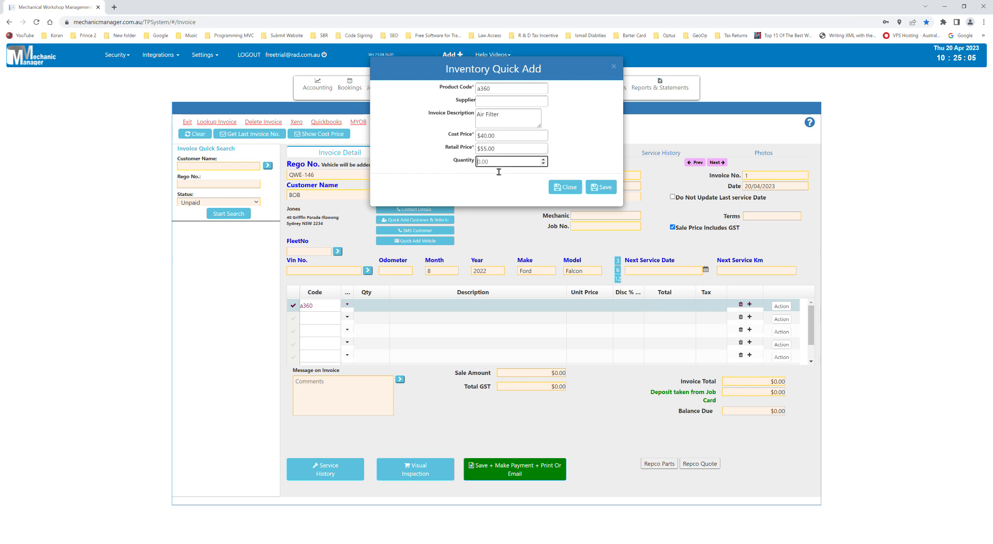
text(1)
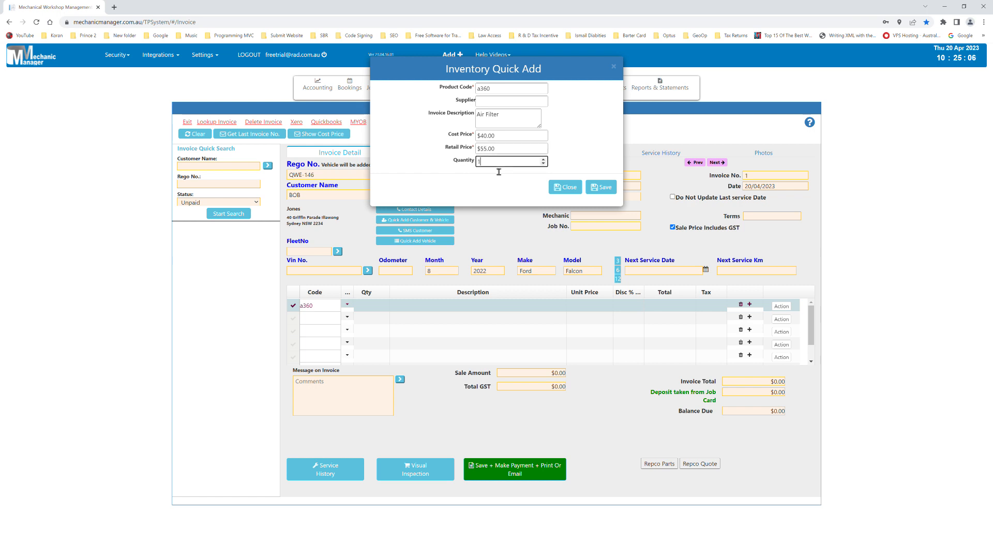
click(603, 189)
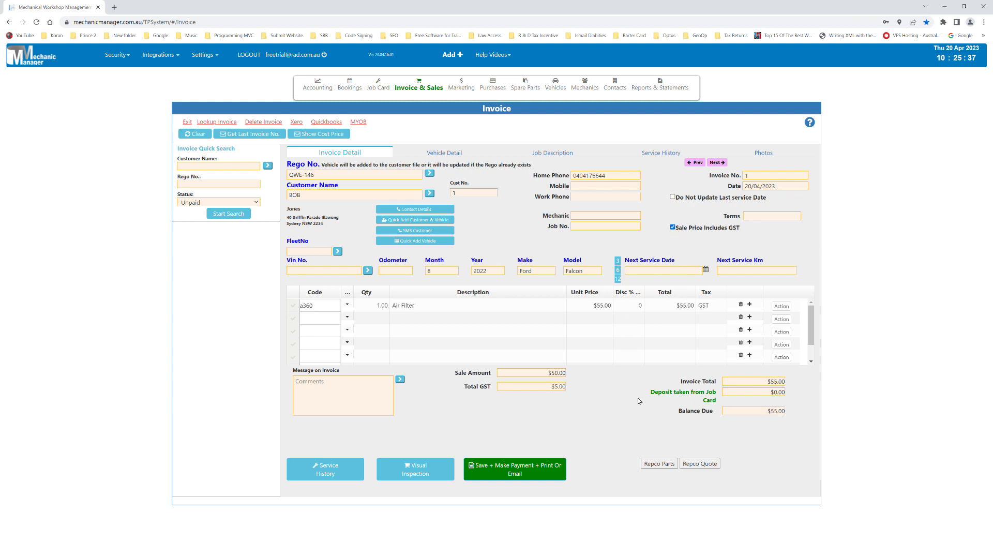
Add a second invoice line described as "Labour: Done this and that" with a unit price of 300
click(381, 322)
click(418, 326)
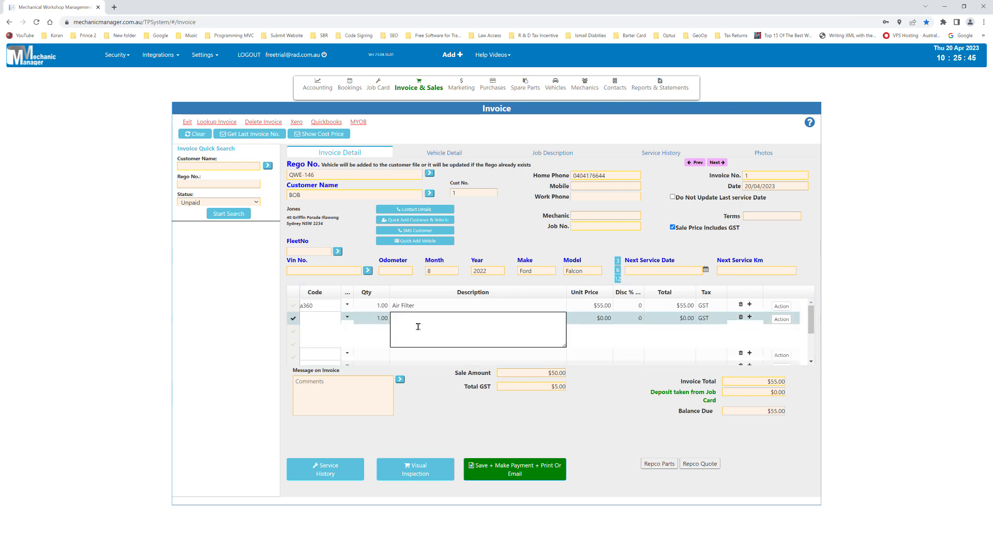
text(Labour: Done this and that)
click(612, 325)
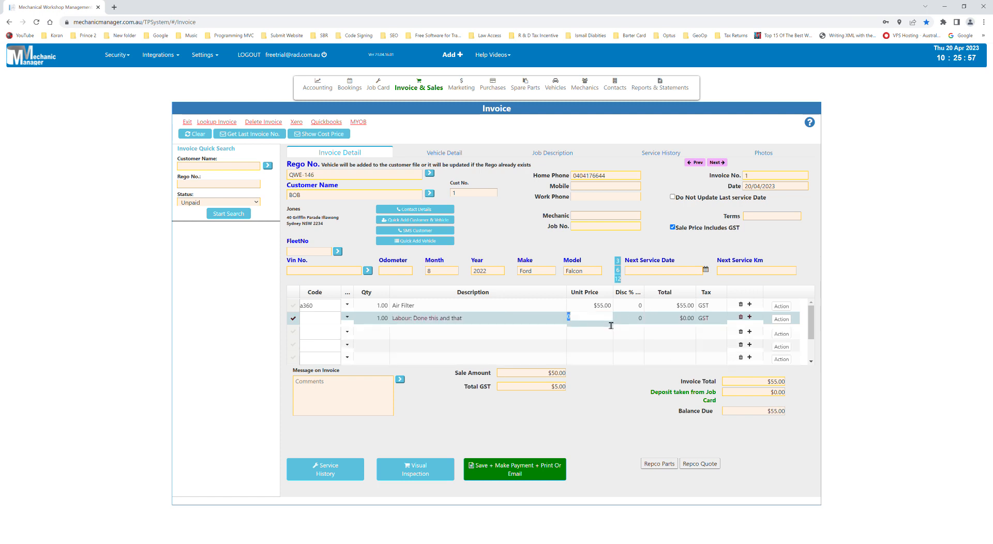
text(300)
key(Tab)
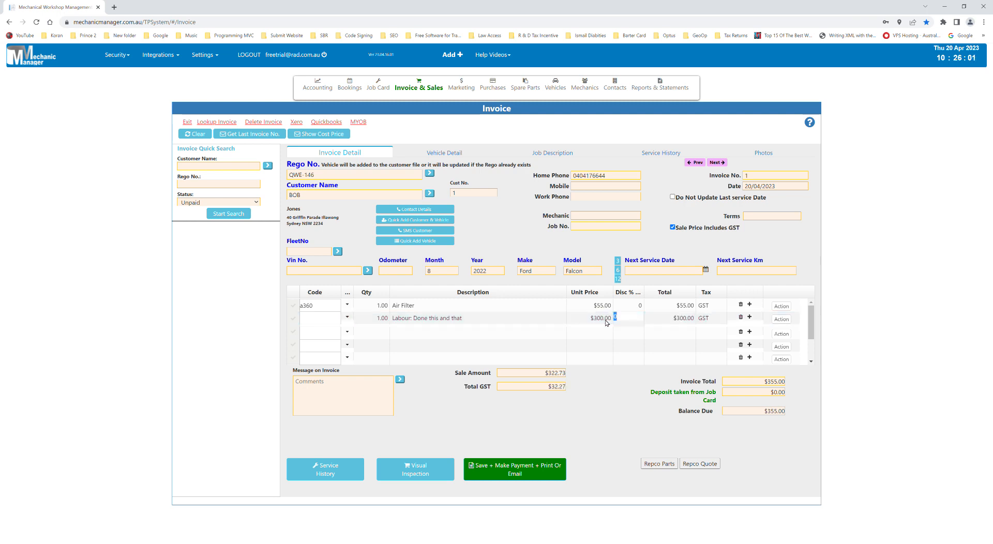
Shrink the labour line's description text box, and open the Air Filter description without editing it
click(475, 319)
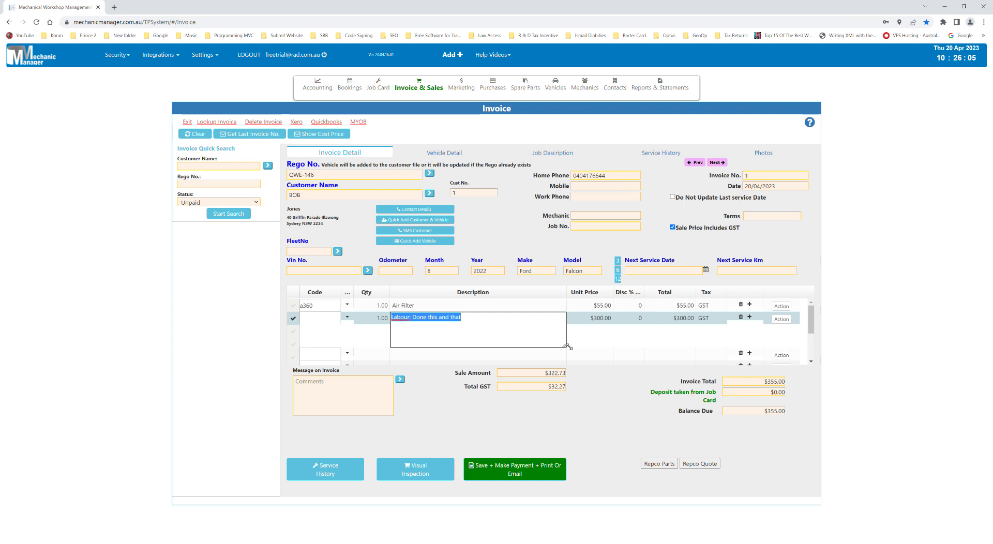
mouse_move(568, 346)
mouse_down()
mouse_move(569, 363)
mouse_move(567, 333)
mouse_up()
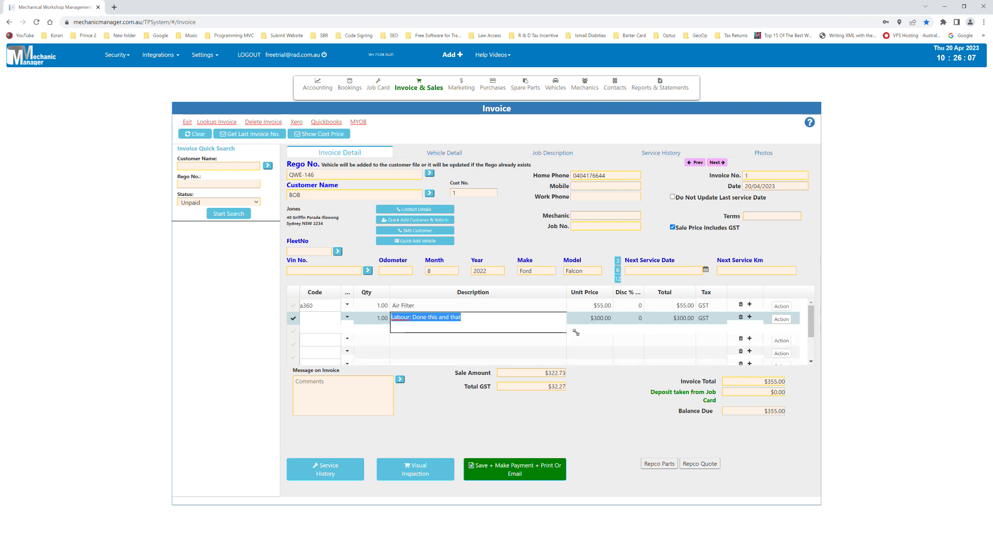
click(485, 306)
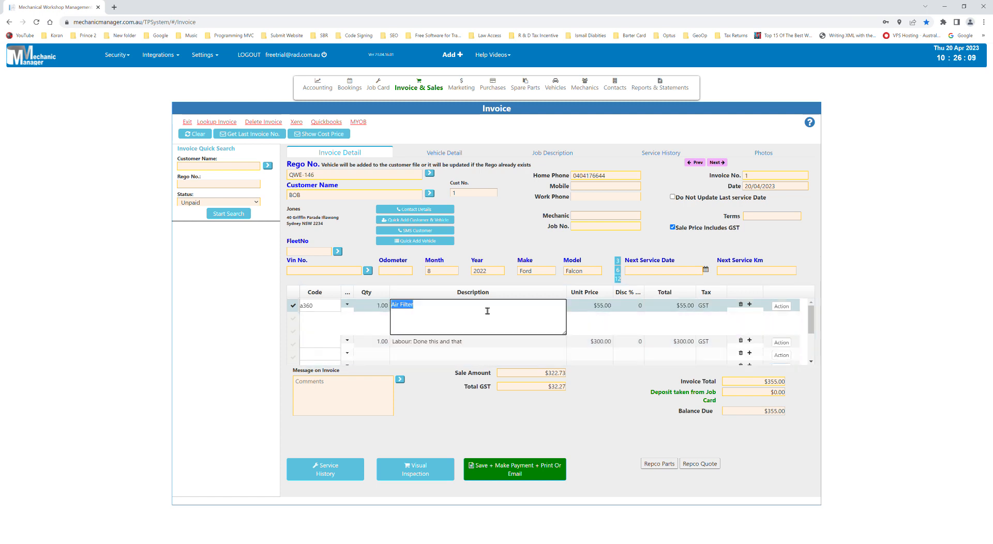
click(409, 354)
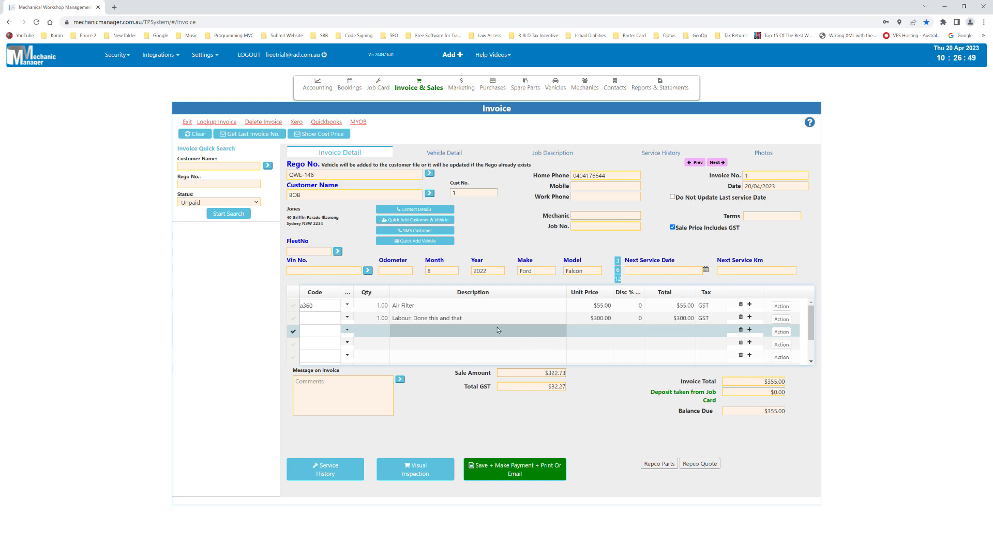
Open the payment for the invoice and set the Visa amount to 100
click(498, 474)
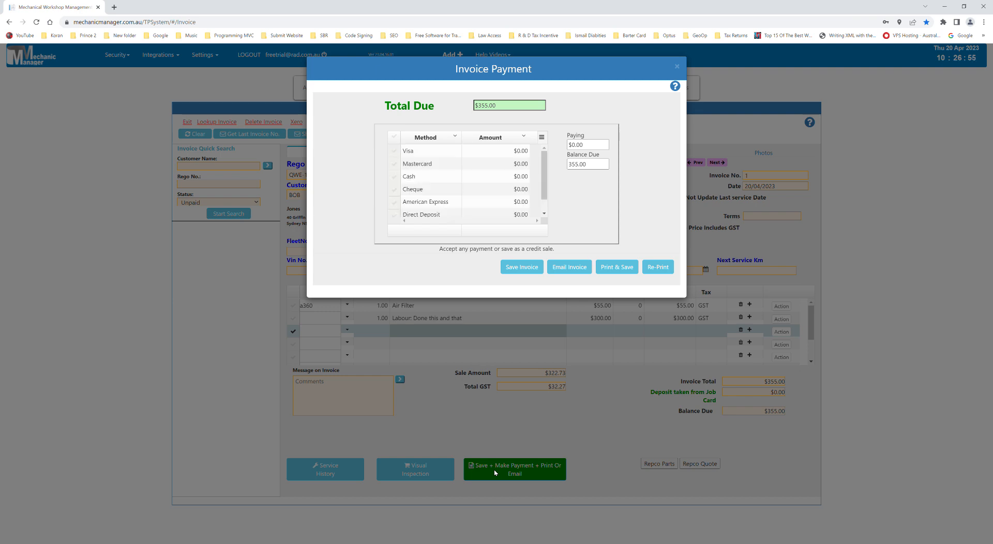
click(515, 153)
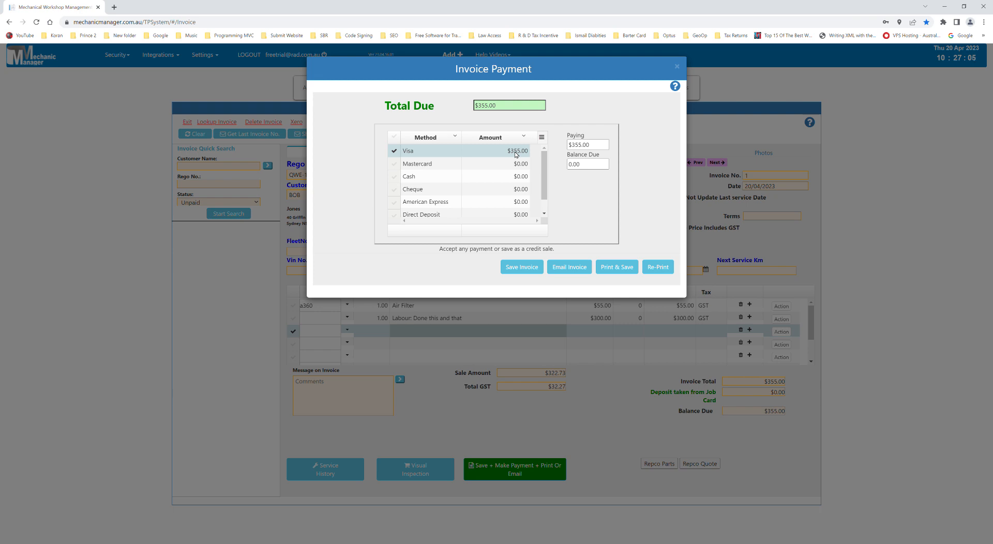
click(516, 154)
double_click(516, 154)
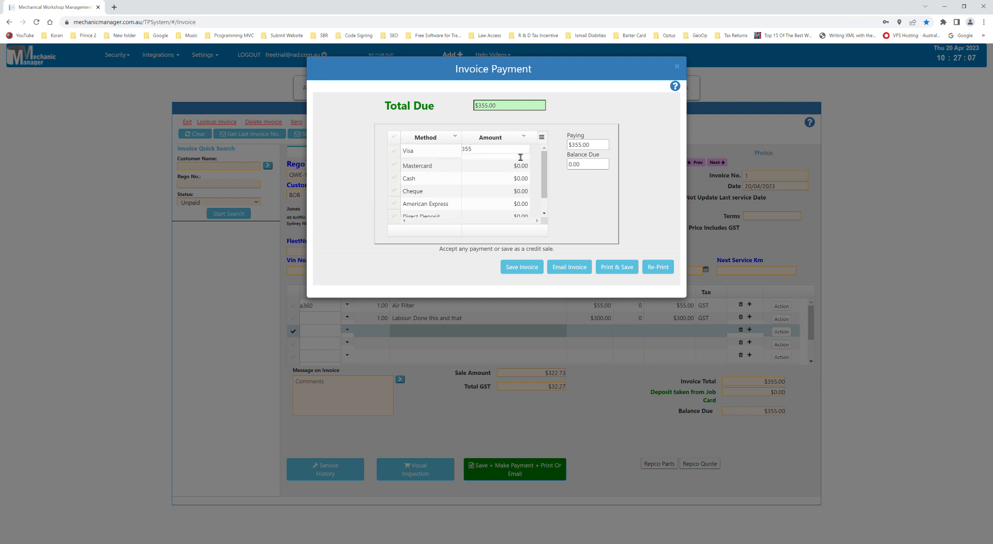
drag(521, 157, 437, 160)
text(100)
Set the Cash payment amount to 50 and save the invoice
click(510, 177)
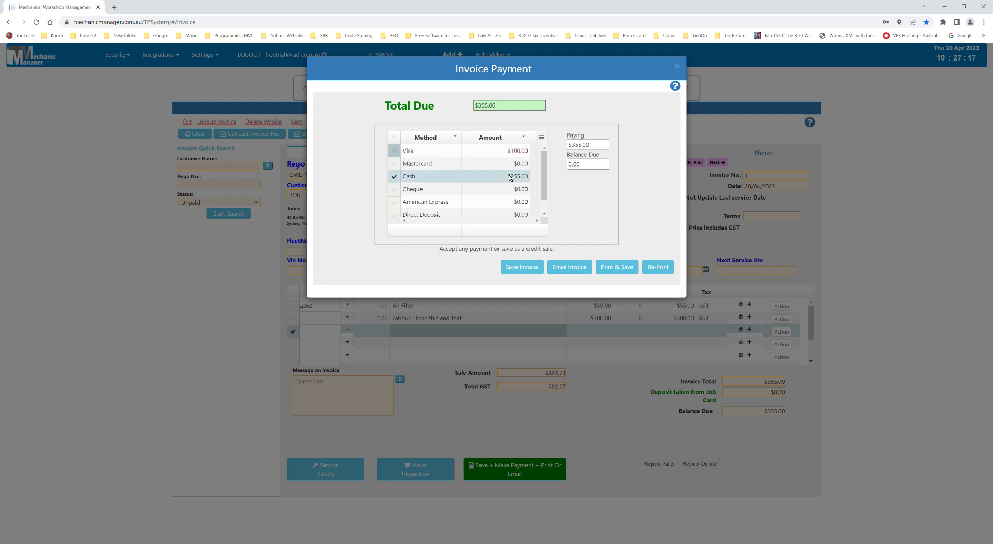
click(526, 182)
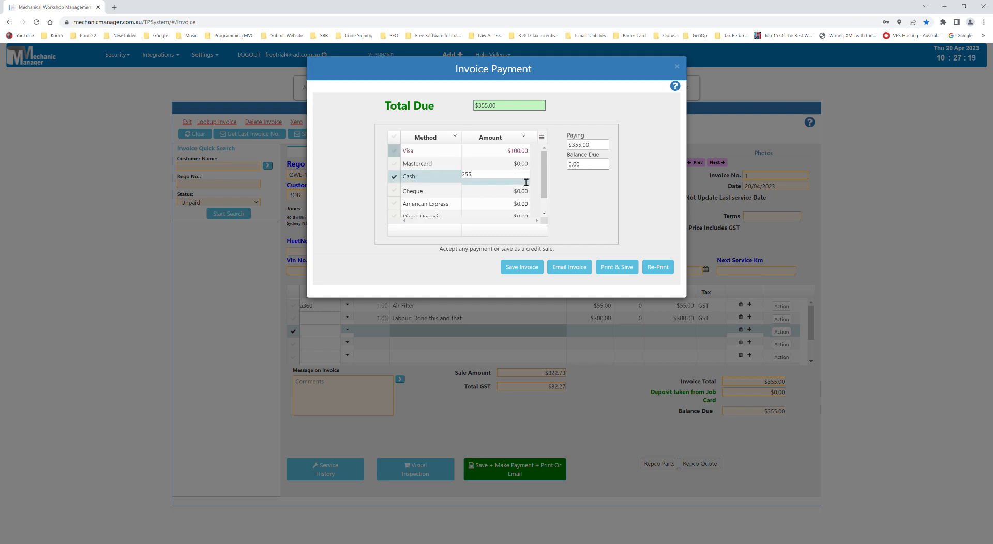
key(BackSpace)
key(BackSpace)
text(50)
key(Return)
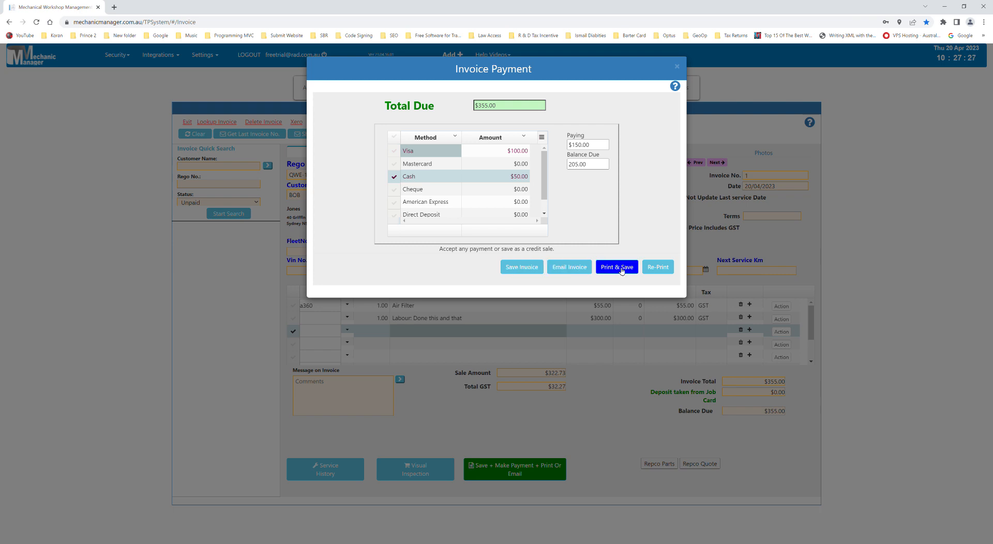
click(523, 267)
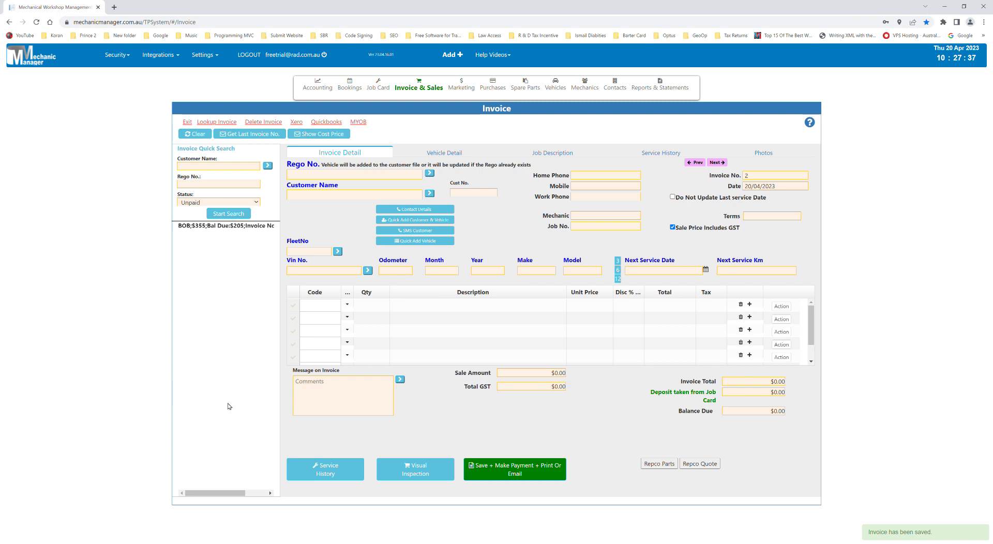
View the saved invoices in the invoice lookup, and load the unpaid invoice from the quick search results
click(224, 124)
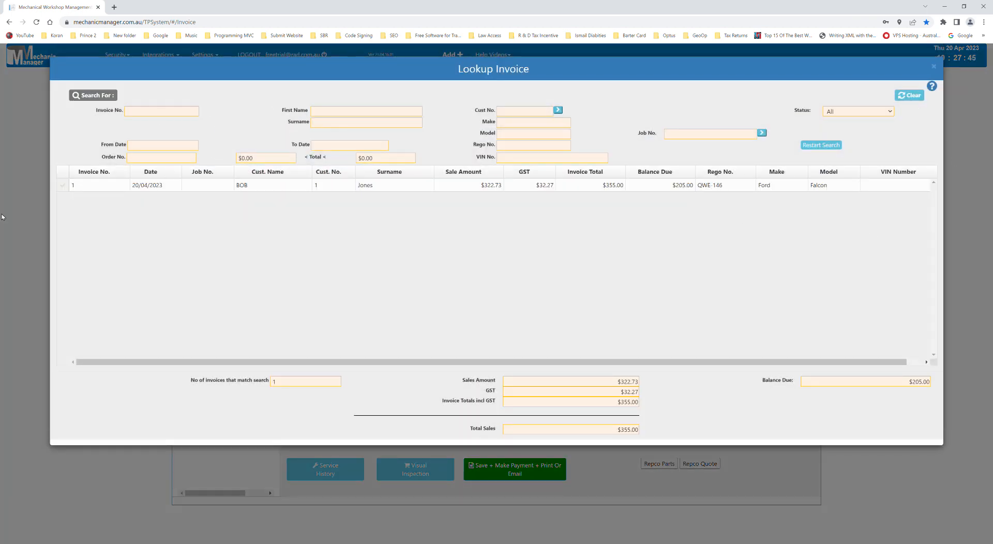
click(38, 221)
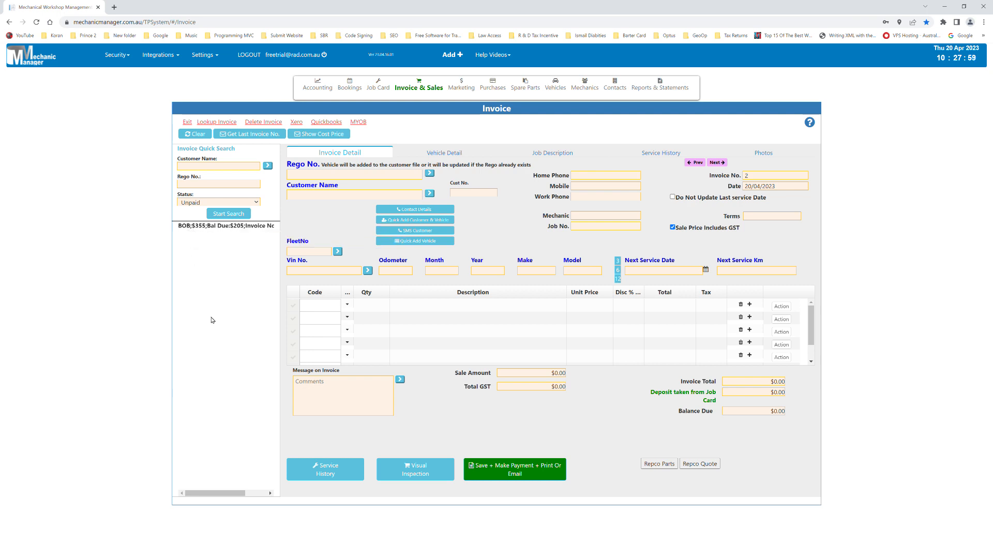
click(195, 203)
click(203, 229)
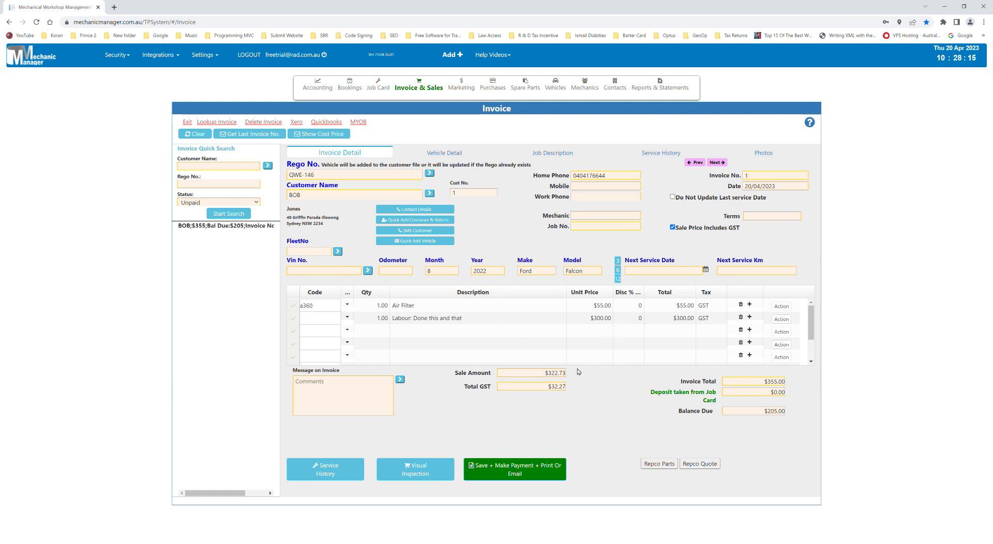
Try to allocate the invoice's balance due to Direct Deposit
click(520, 475)
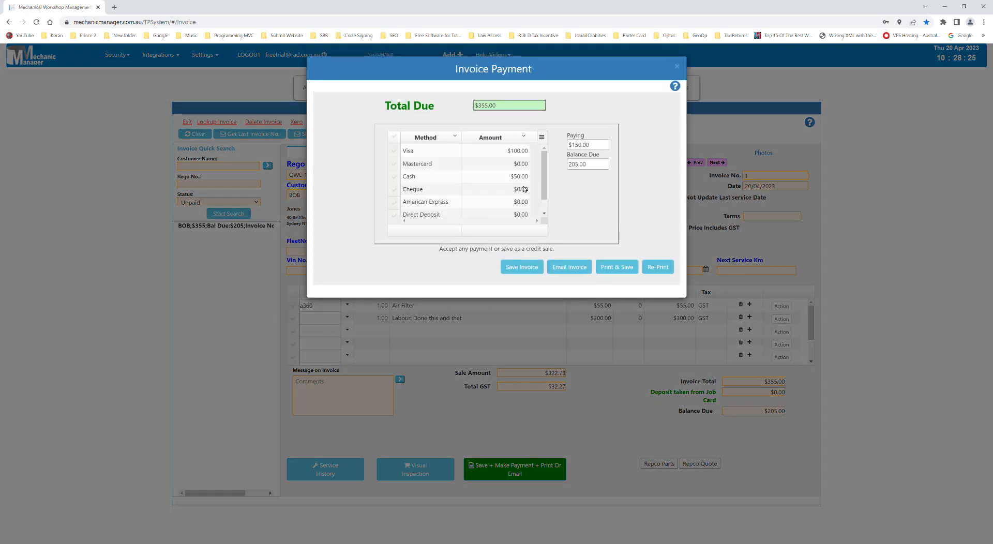
click(521, 217)
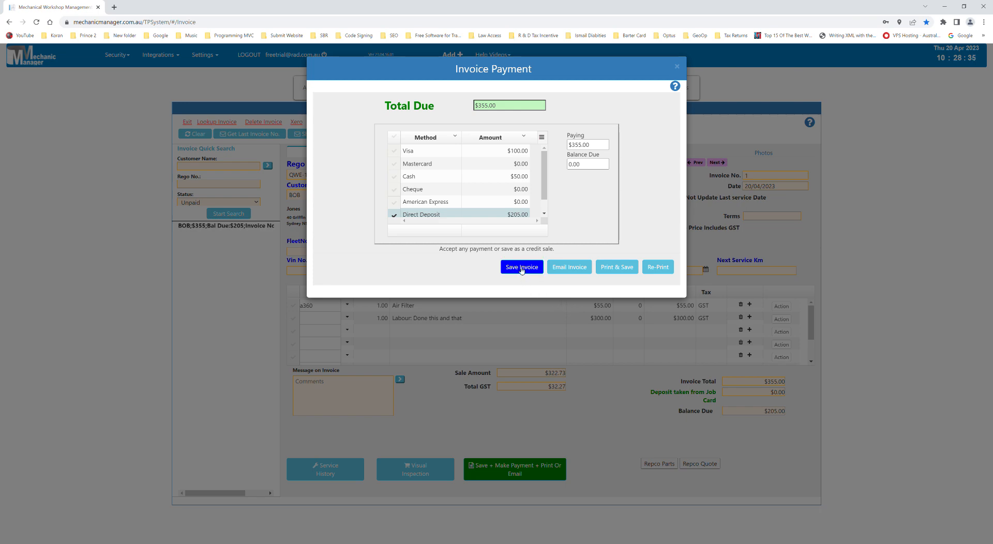
click(627, 266)
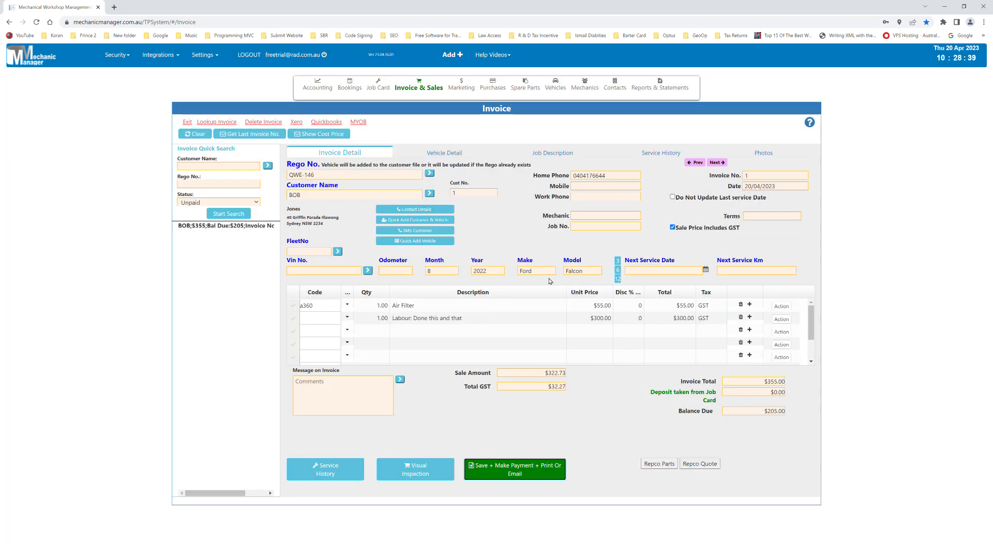
Pay the remaining $205 of the invoice by Direct Deposit and save the changes to the existing invoice
click(526, 465)
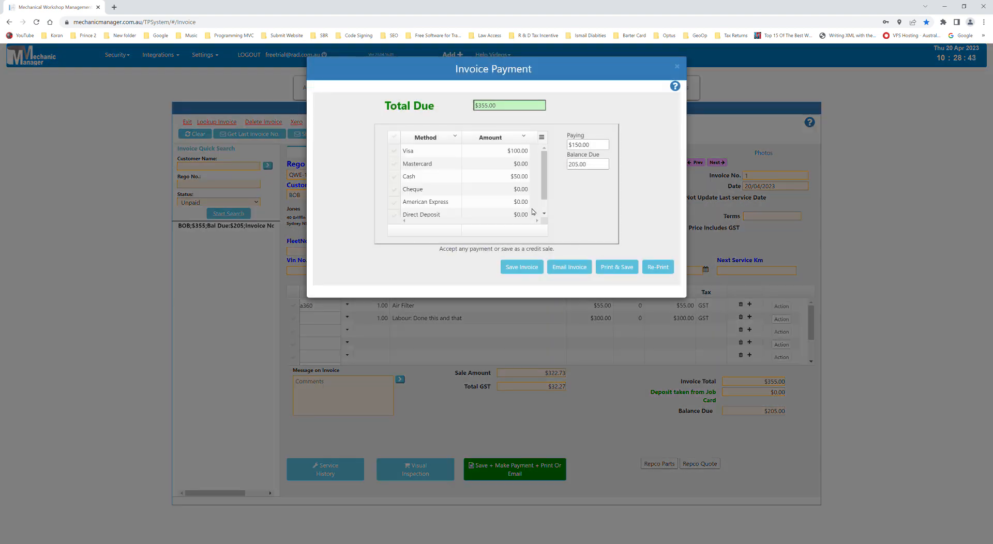
click(517, 214)
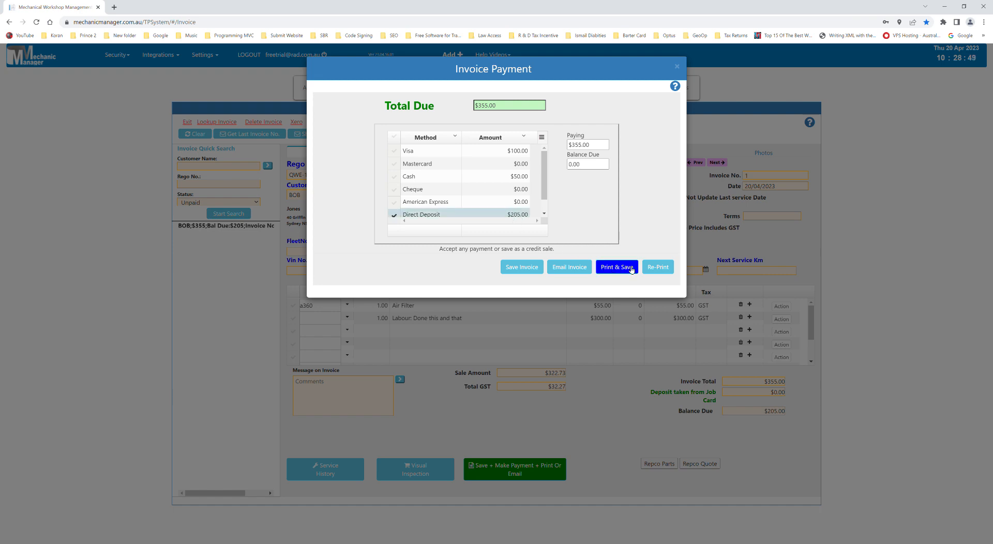
click(528, 268)
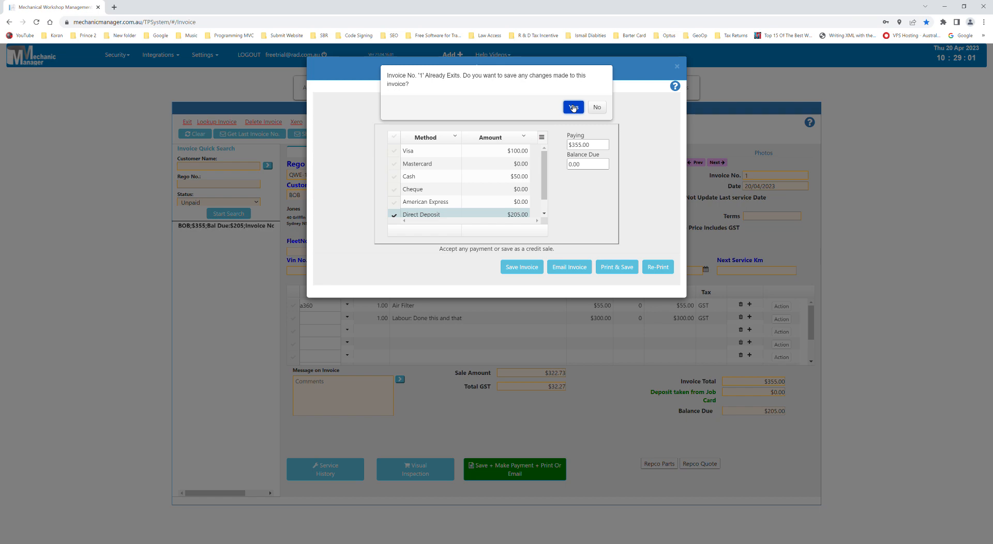
click(573, 107)
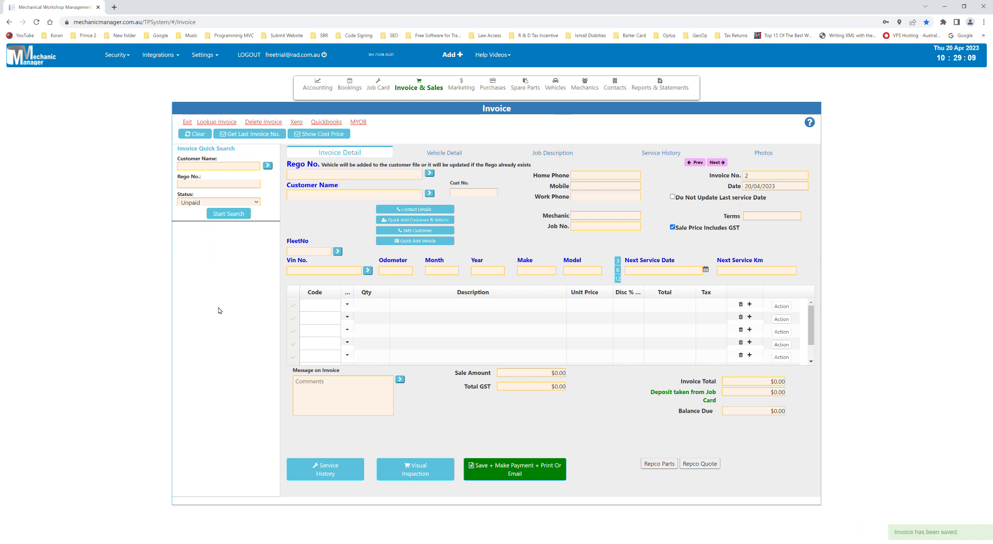
Look up the saved invoices and view the total, From Date and To Date search filters
click(220, 123)
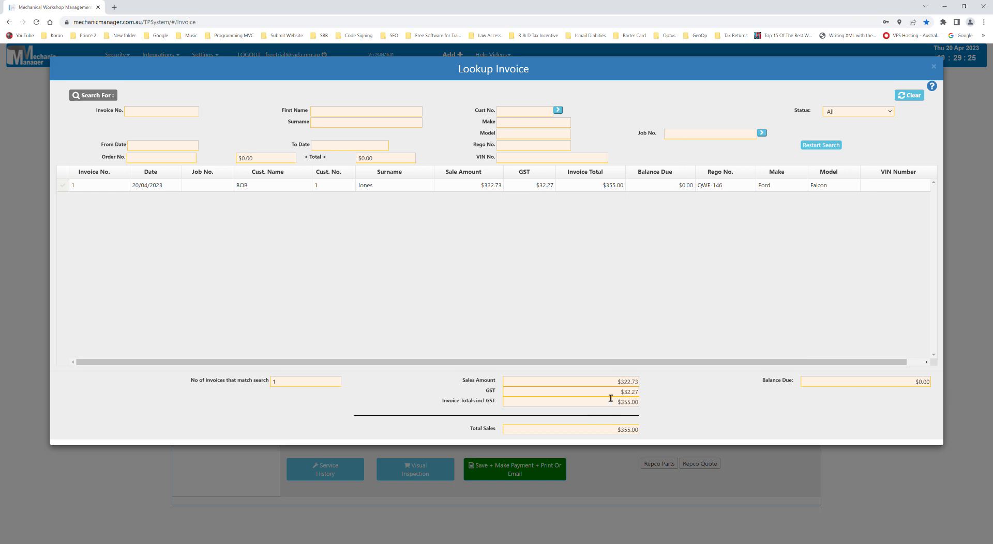
click(271, 163)
click(153, 148)
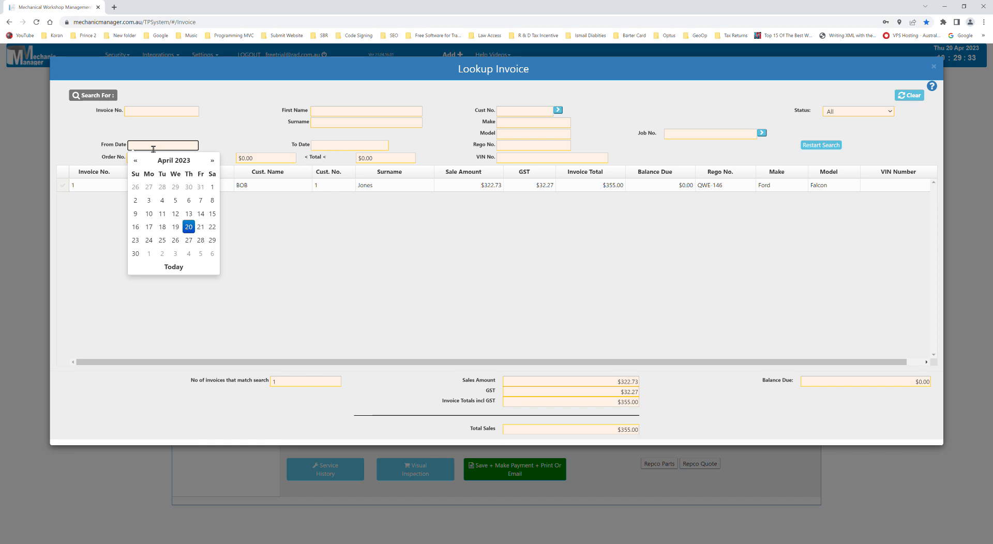
click(331, 150)
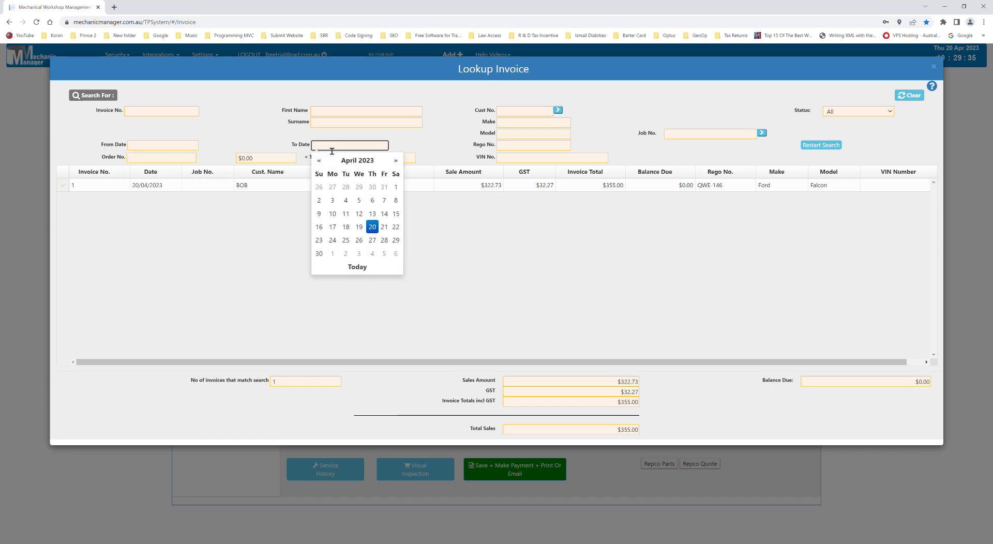
click(269, 129)
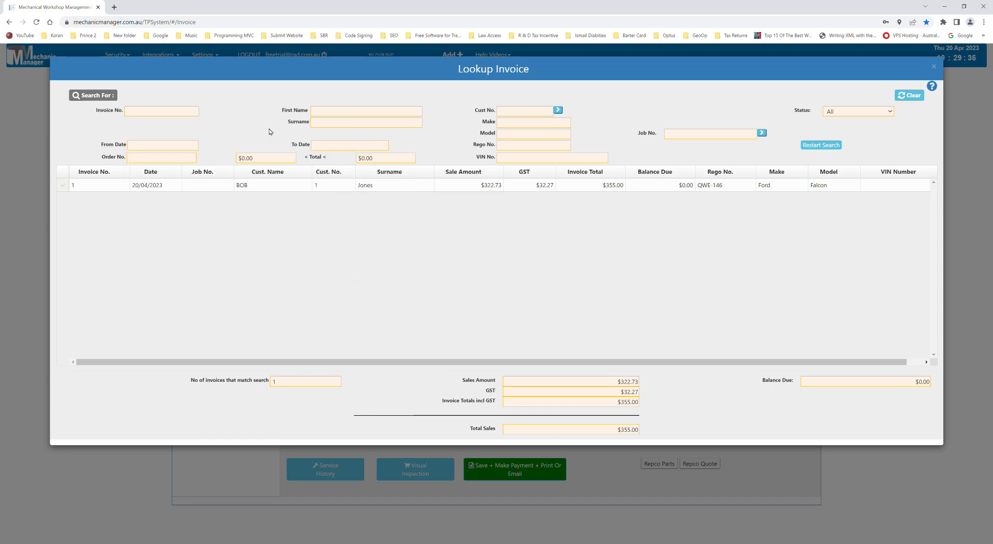
Leave the invoice lookup and view the Profit & Loss report, closing it when done
click(141, 470)
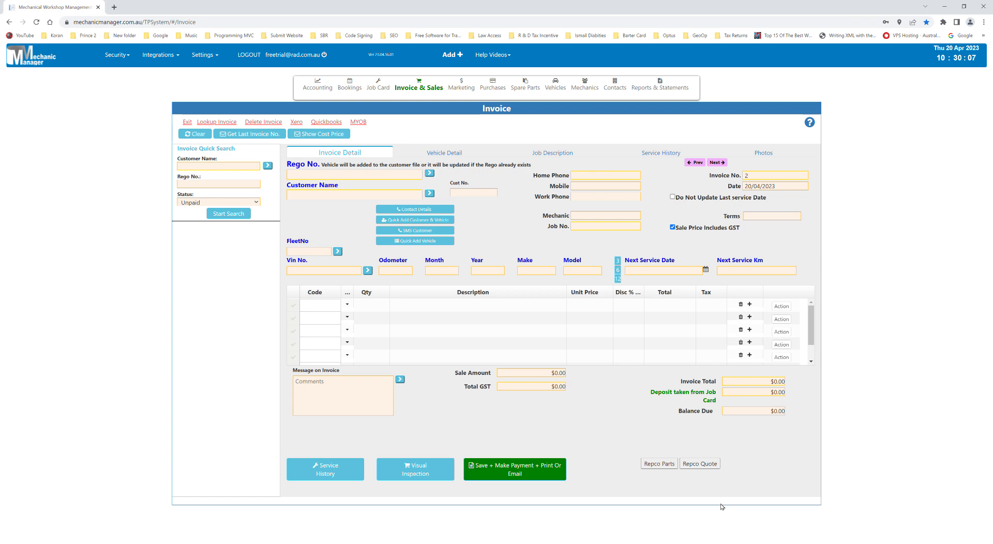
click(659, 98)
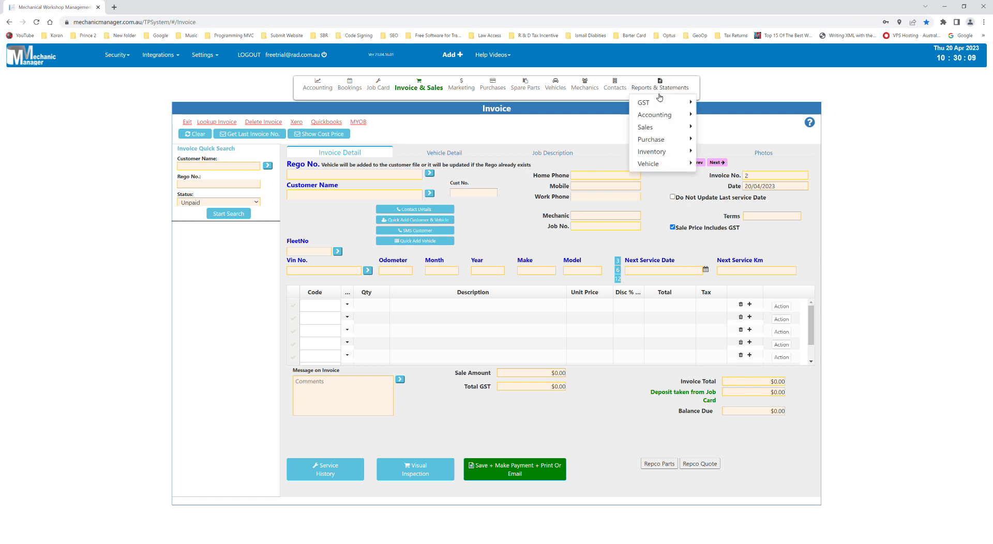
mouse_move(661, 107)
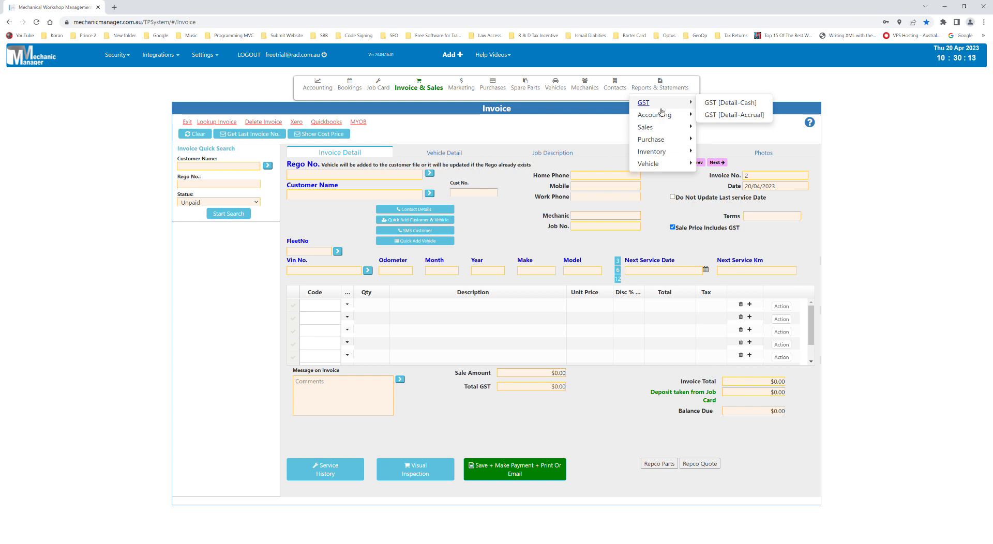
mouse_move(664, 120)
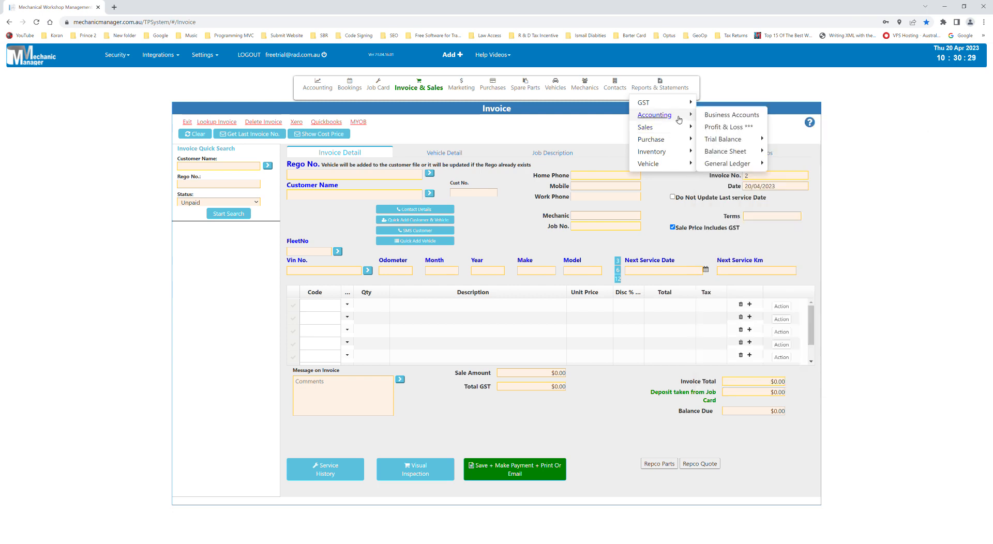
click(730, 127)
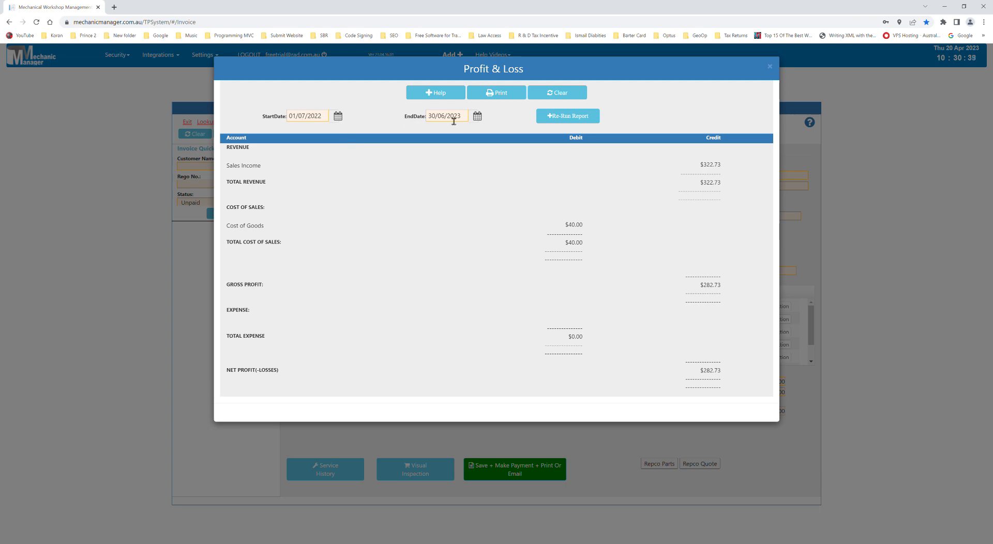
click(119, 140)
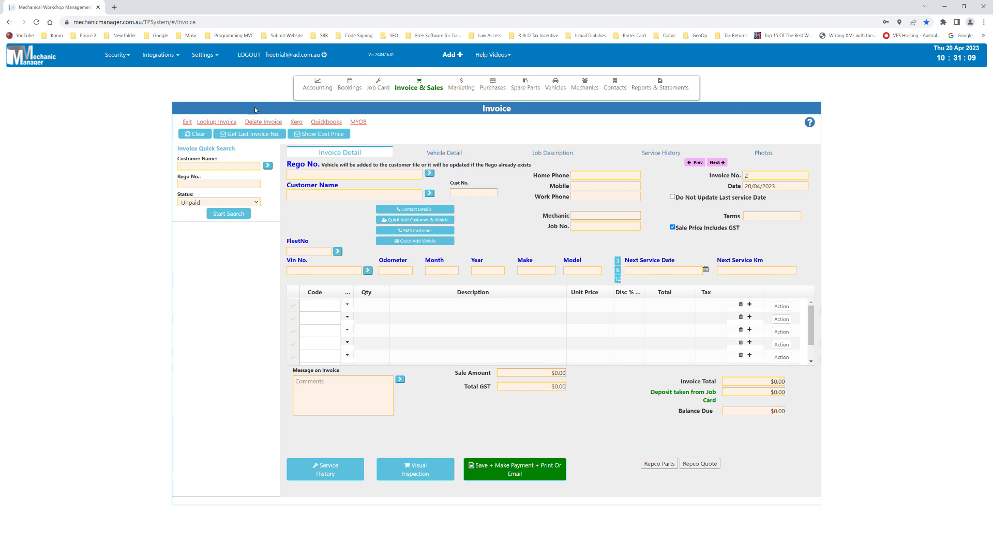
Load the saved invoice for the Ford Falcon from the invoice lookup and delete its labour line
click(232, 122)
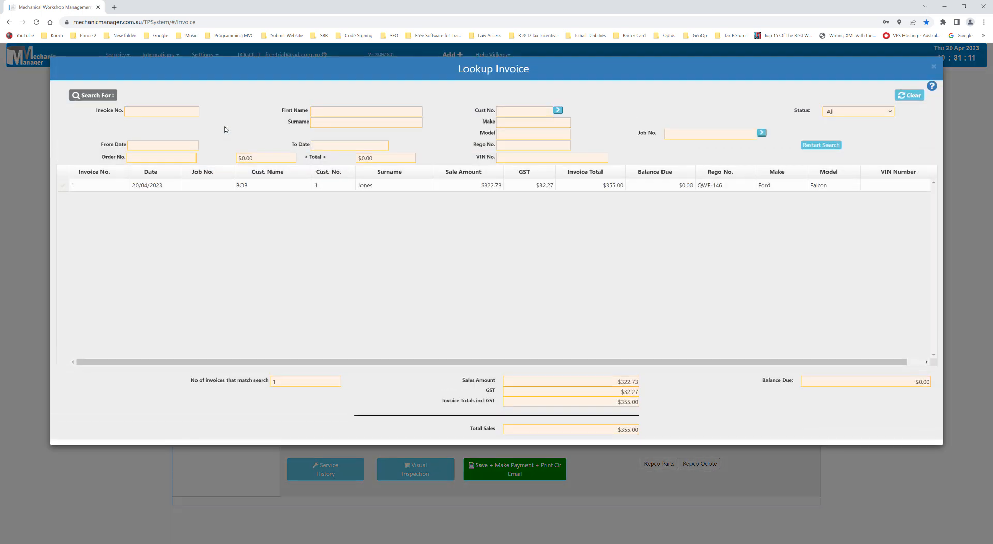
double_click(256, 185)
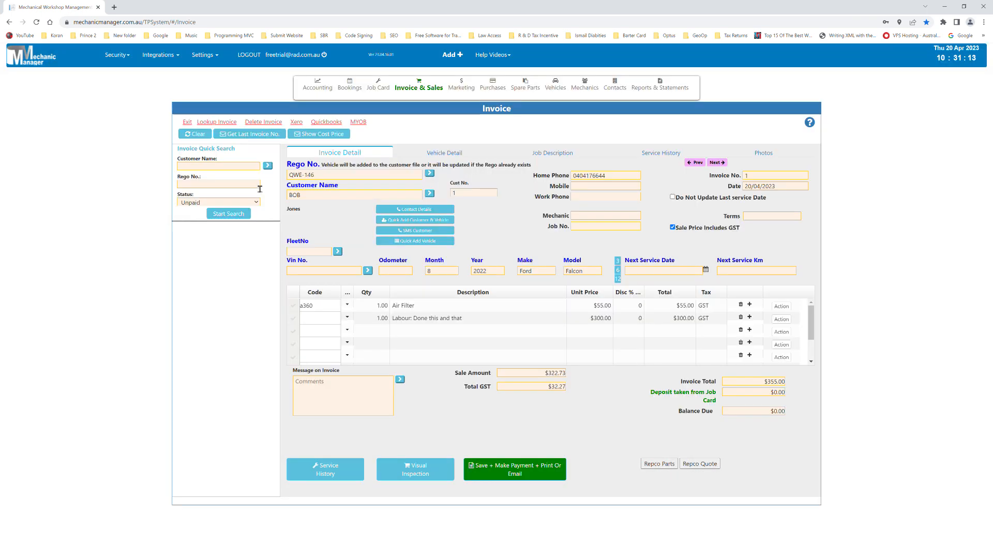
click(743, 317)
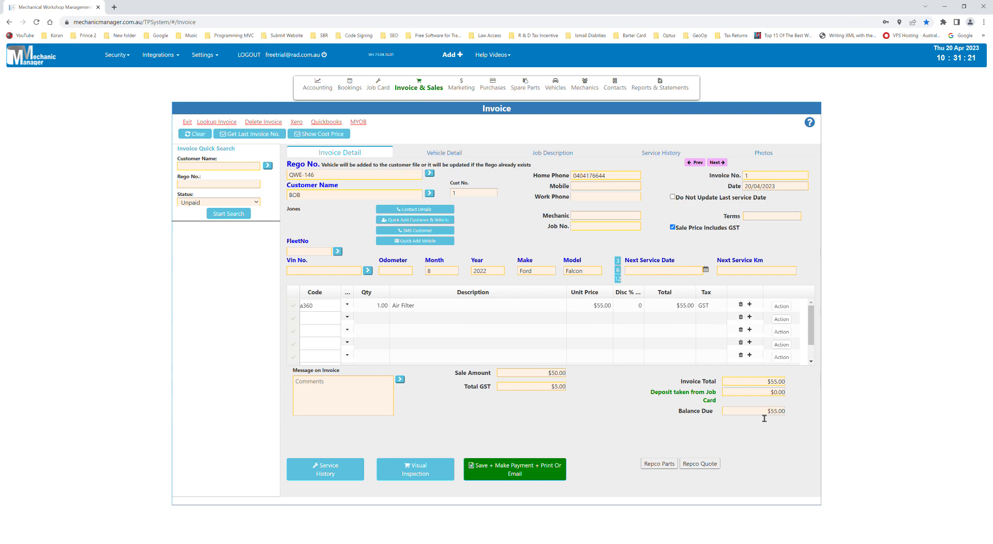
Save the changes to the existing invoice as a credit sale without entering any payment
click(496, 471)
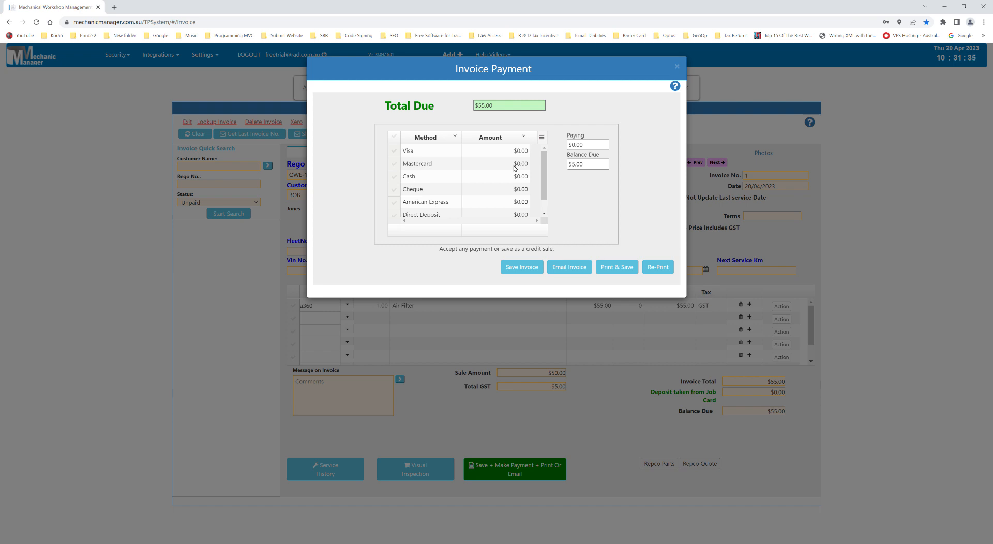
click(523, 269)
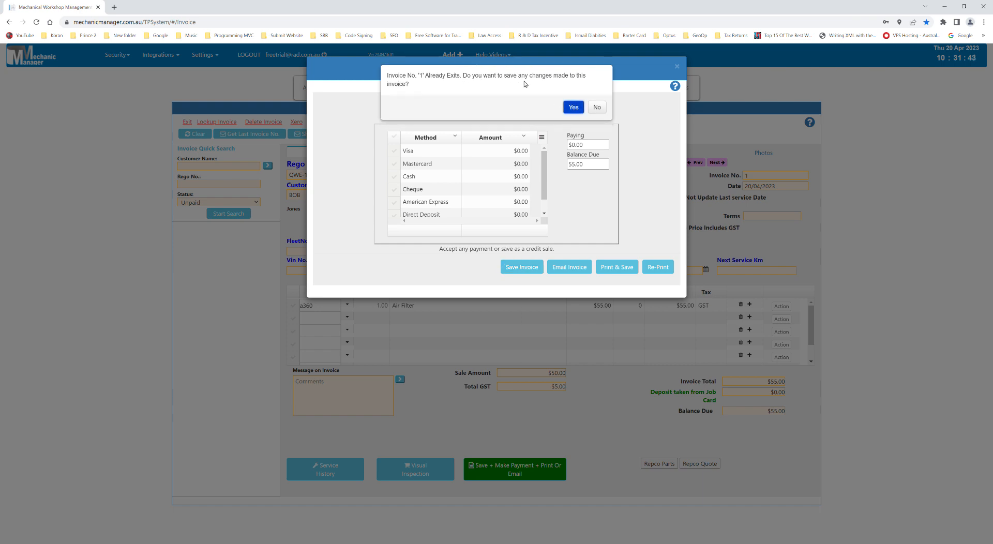
click(573, 110)
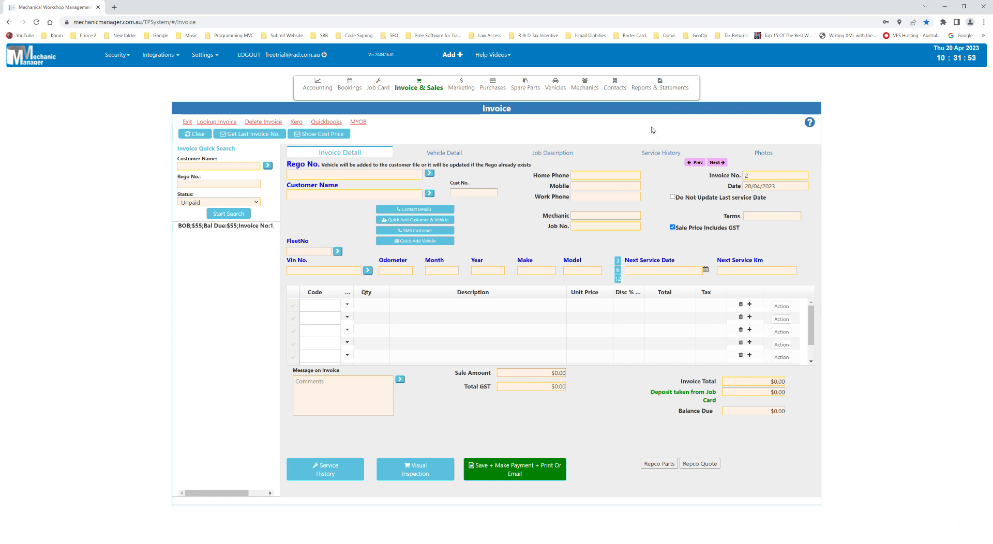
View the Profit & Loss report again for the edited invoice and close it
click(656, 87)
mouse_move(671, 133)
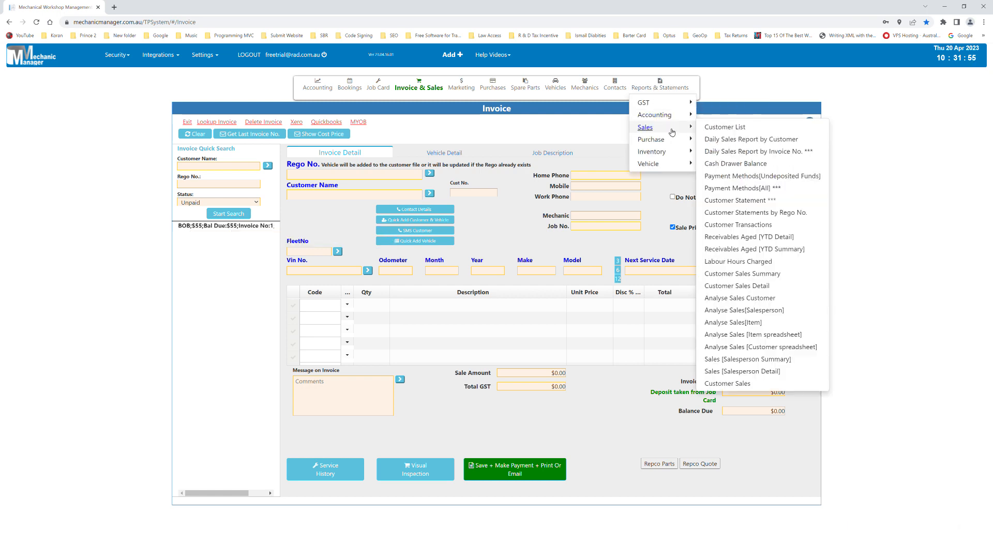
mouse_move(674, 112)
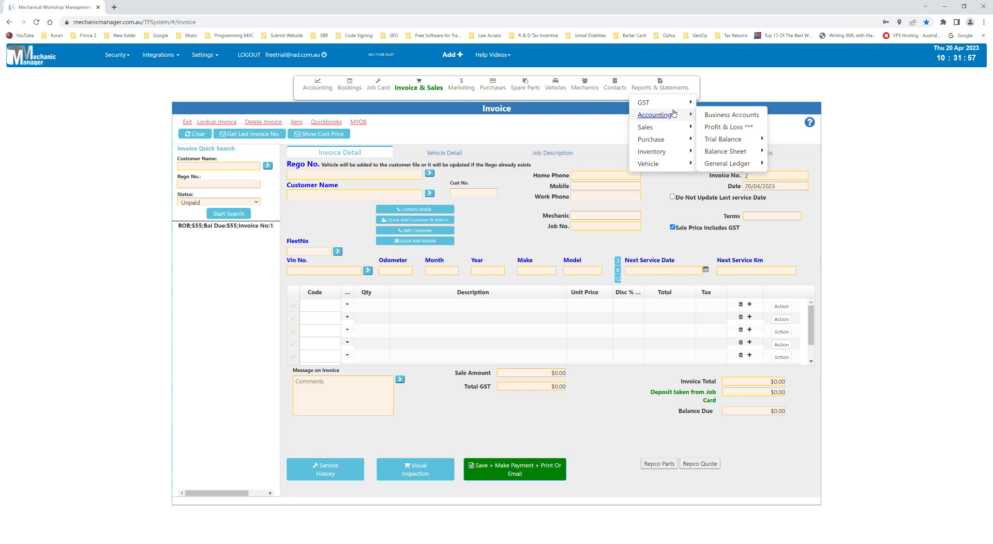
click(728, 127)
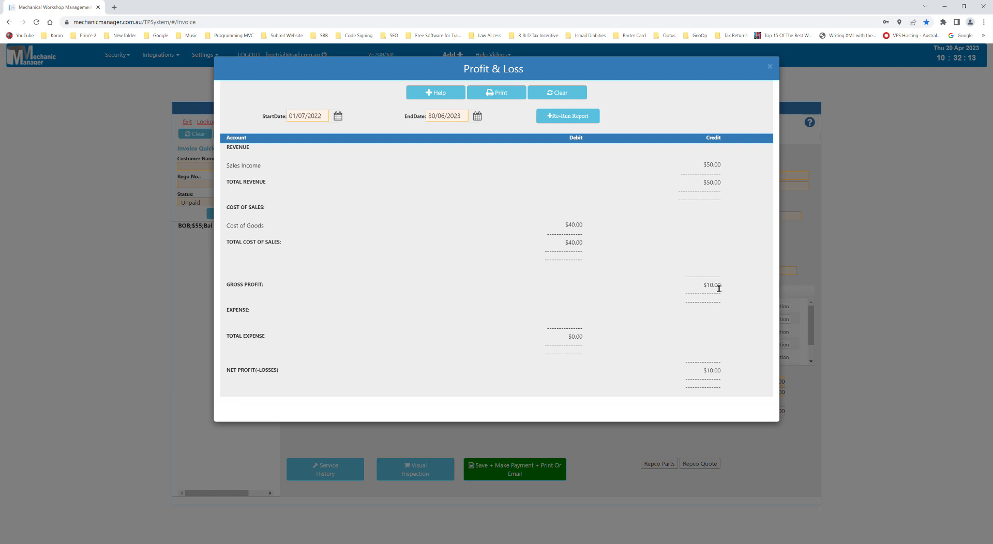
click(770, 67)
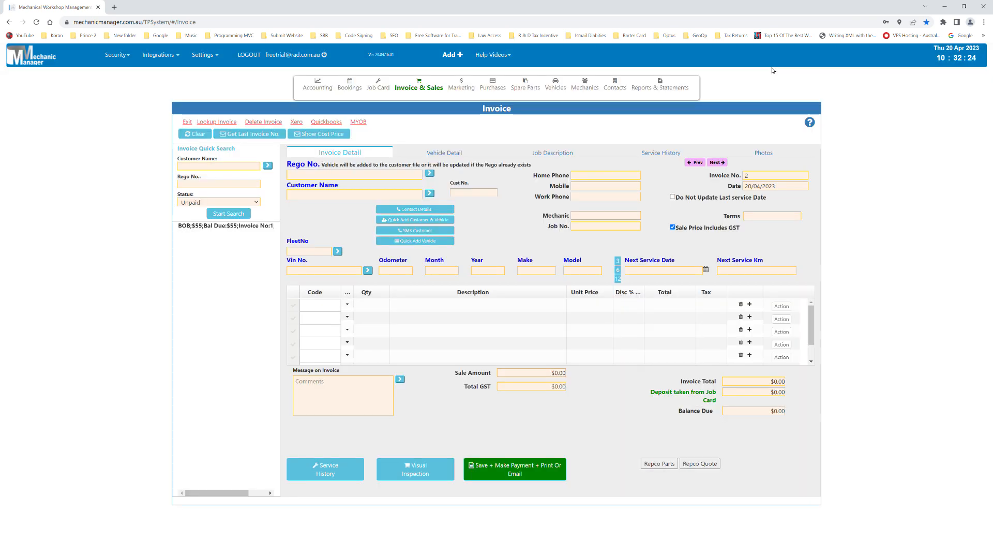
View the GST Detail - Cash report for 01/07/2022 to 30/06/2023, leaving GST out of the amounts
click(660, 95)
mouse_move(661, 101)
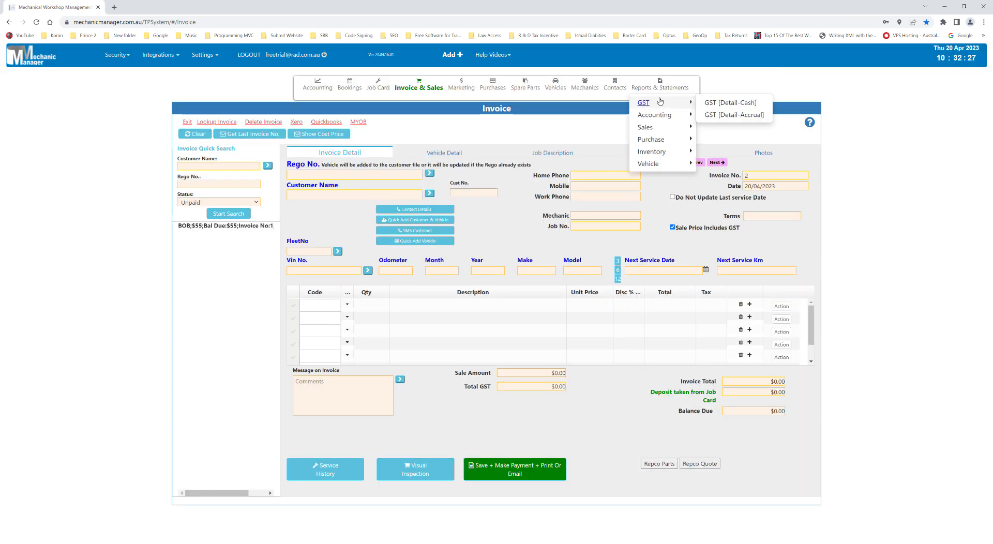
click(745, 104)
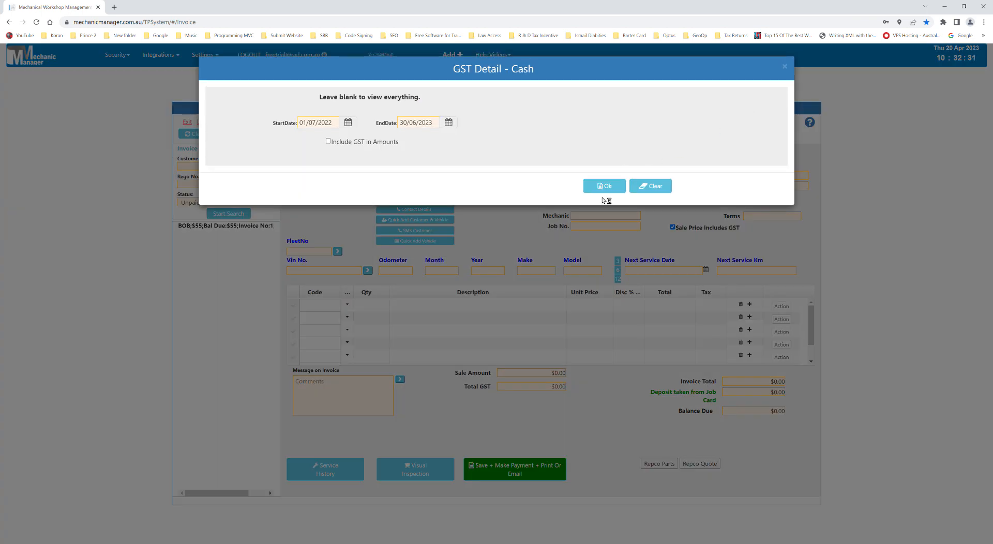
click(604, 186)
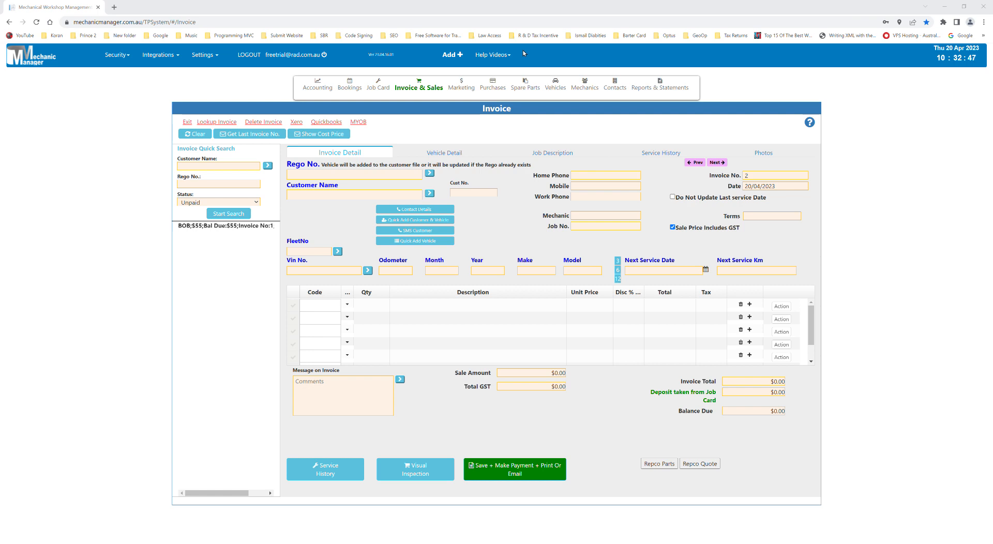
View the GST Detail - Accrual report for 01/07/2022 to 30/06/2023
click(660, 85)
mouse_move(679, 114)
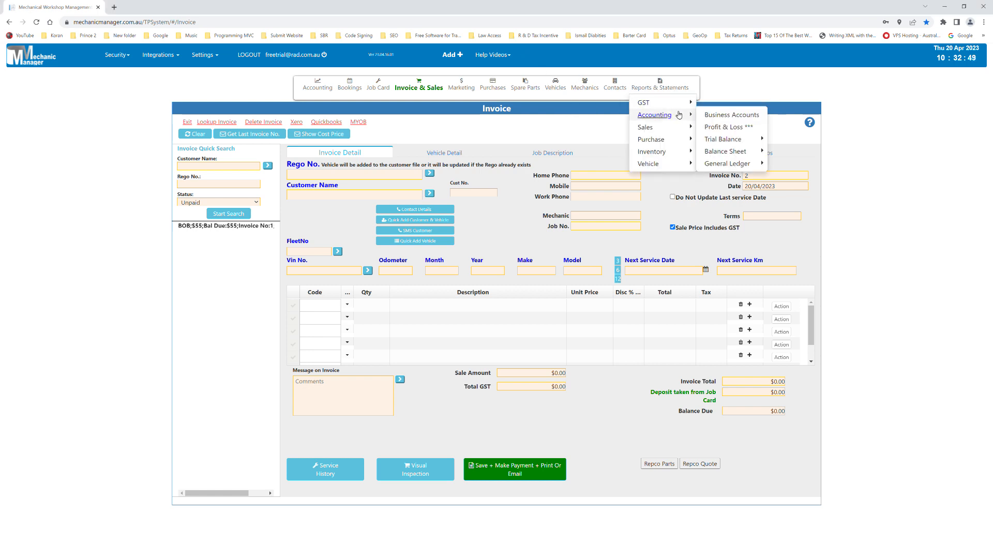
click(729, 115)
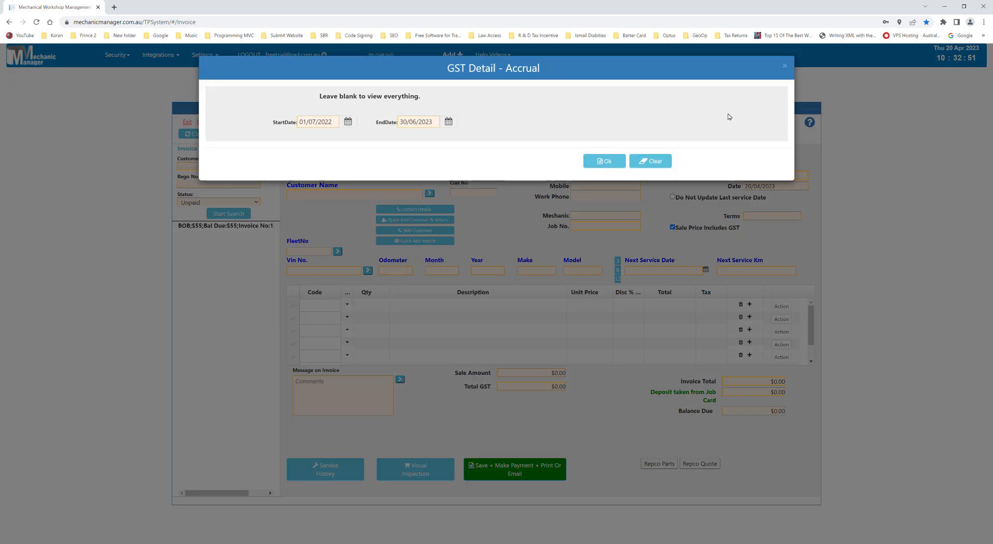
click(607, 162)
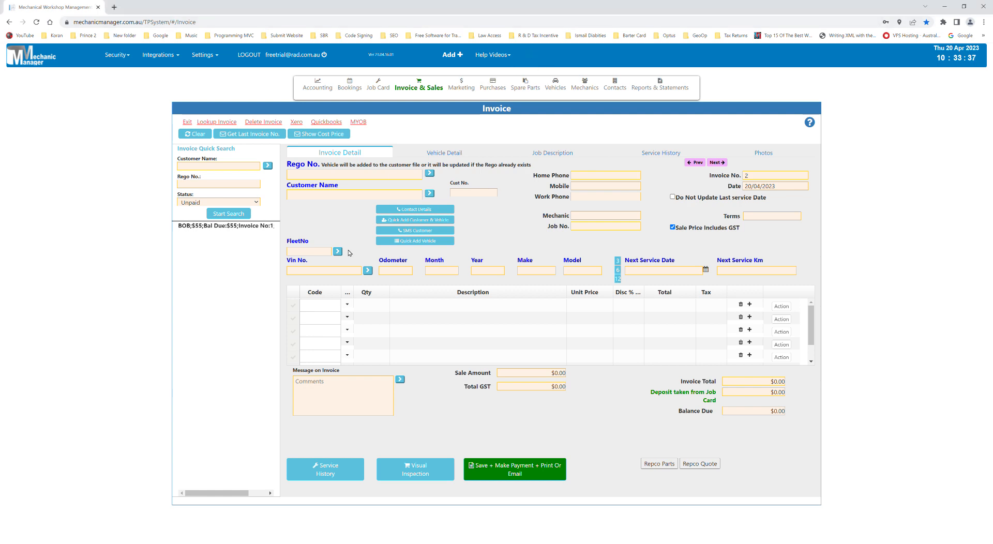
Load the unpaid invoice from the quick search results, pay its $55 by Visa and save the changes
click(251, 227)
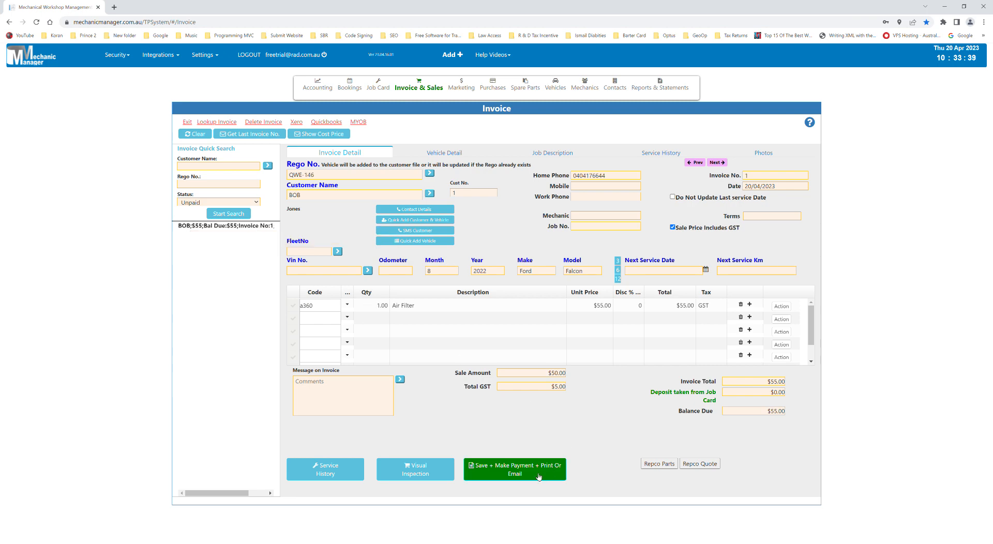
click(536, 474)
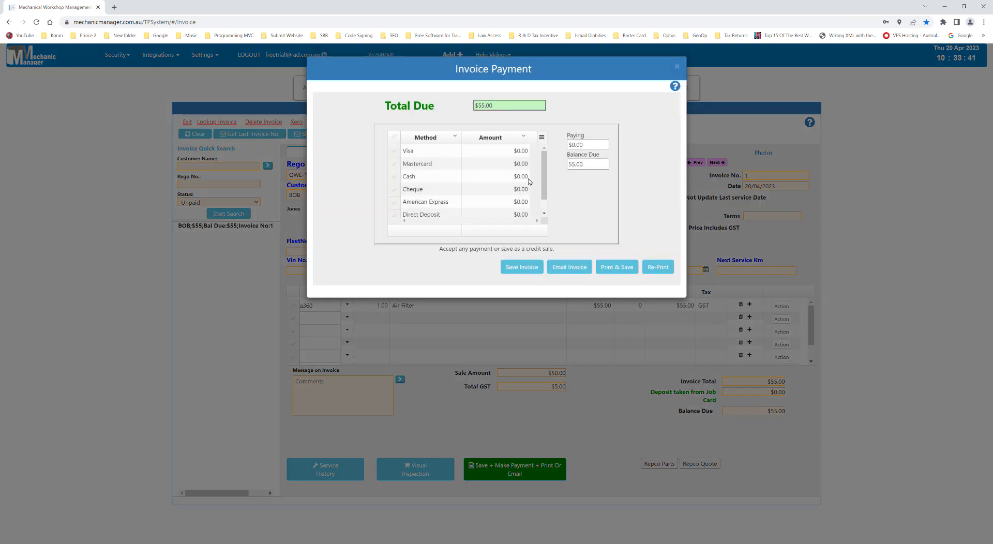
click(516, 152)
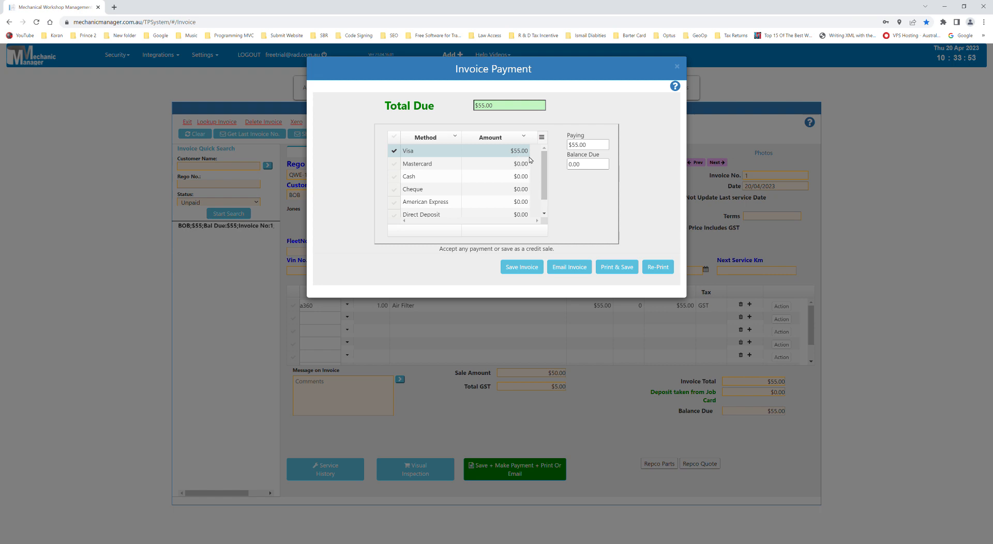
click(529, 268)
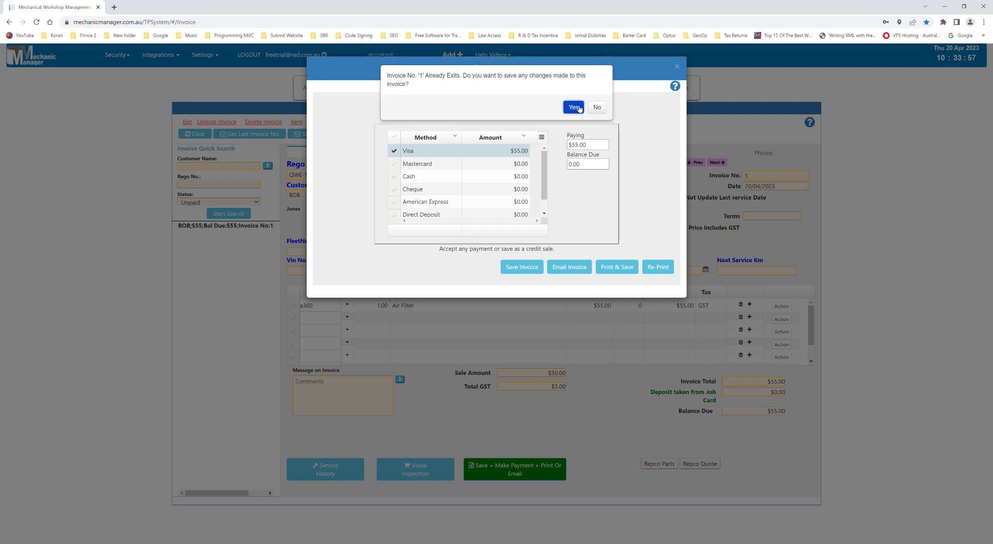
click(575, 111)
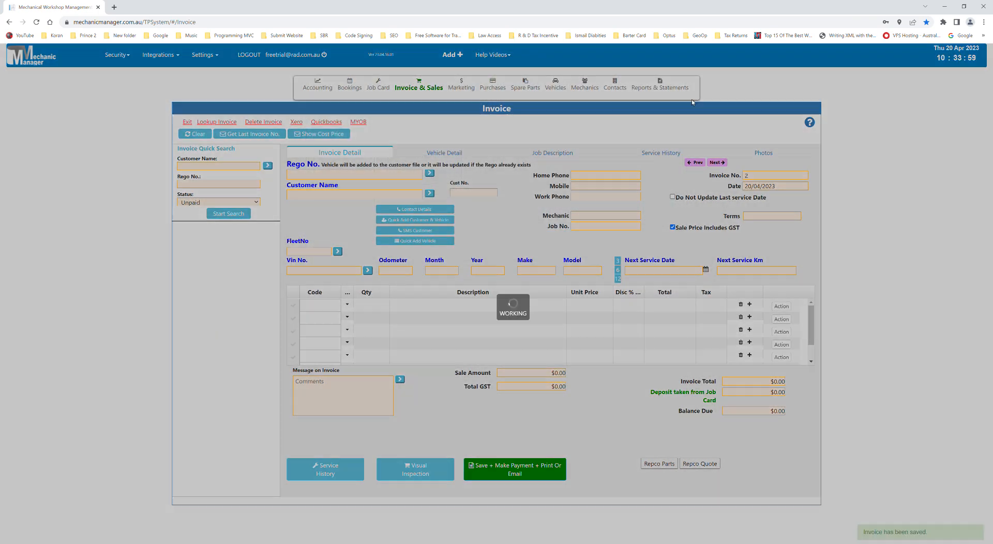
View the GST Detail - Cash report again for the paid invoice, covering 01/07/2022 to 30/06/2023
mouse_move(653, 92)
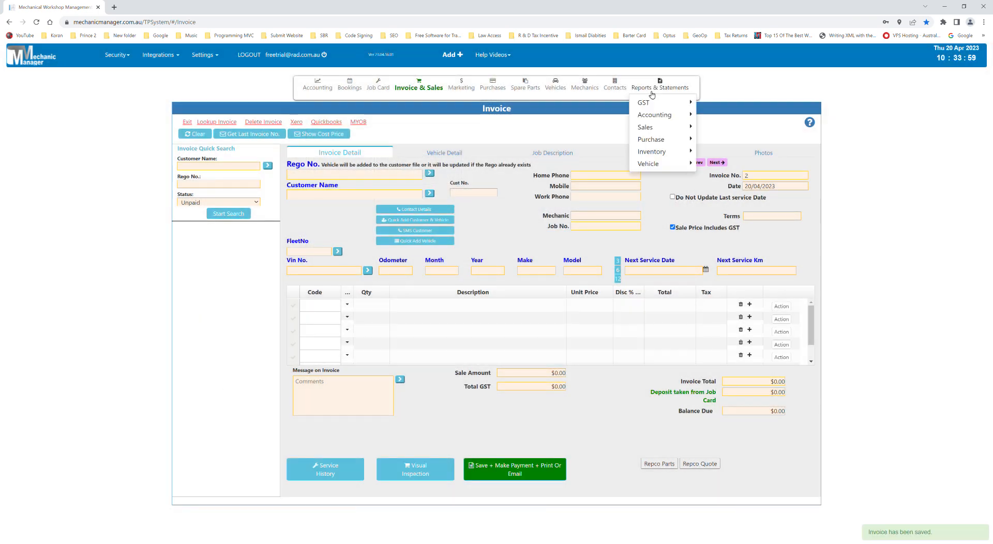
mouse_move(681, 119)
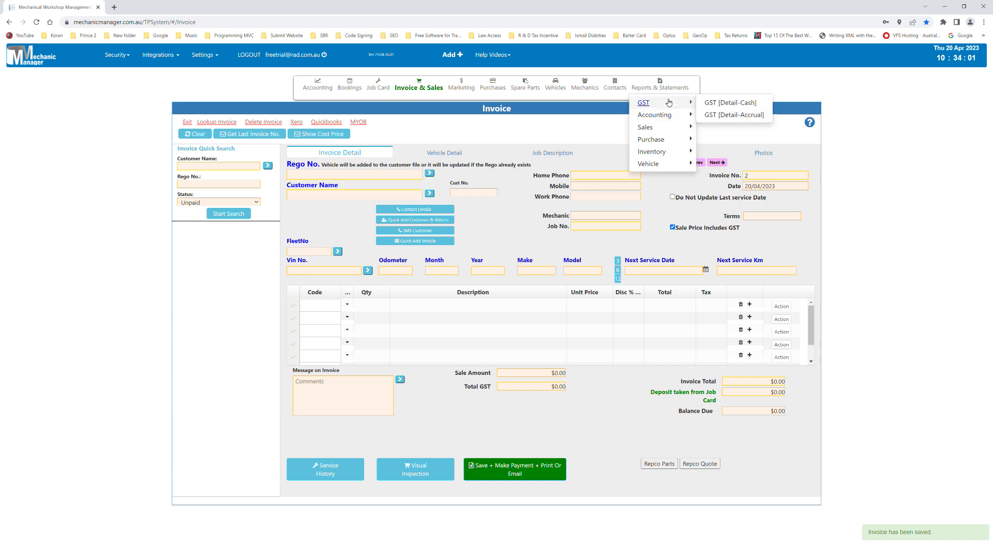
click(743, 103)
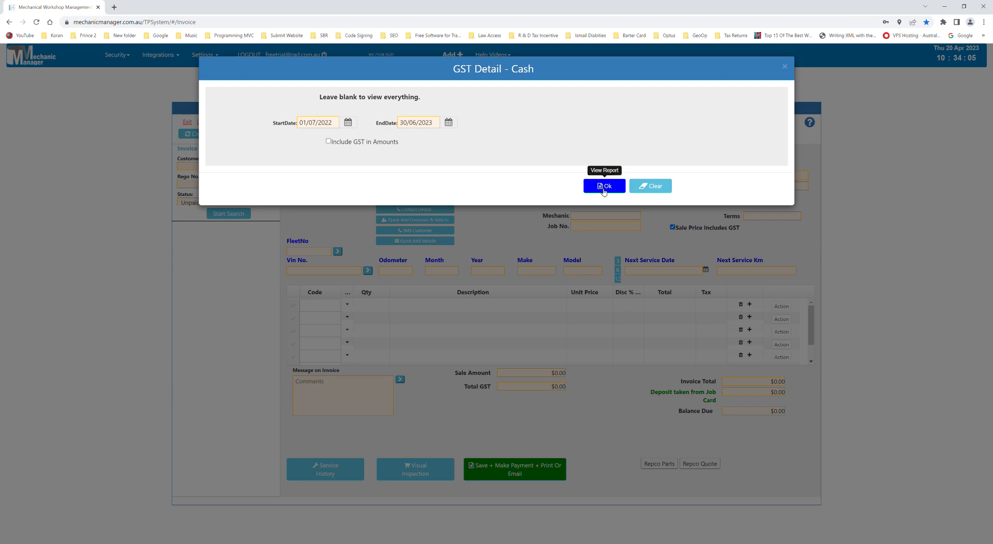
click(622, 187)
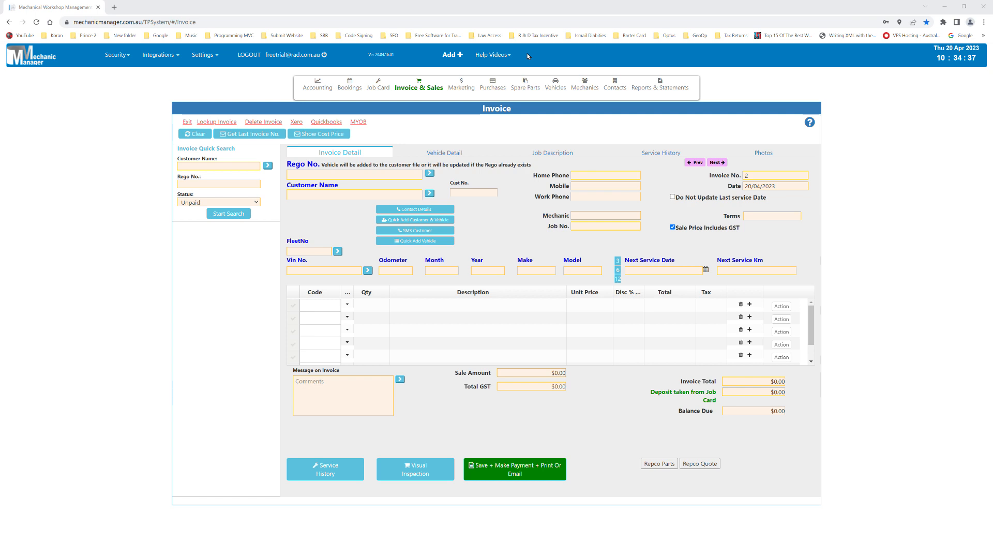
click(667, 86)
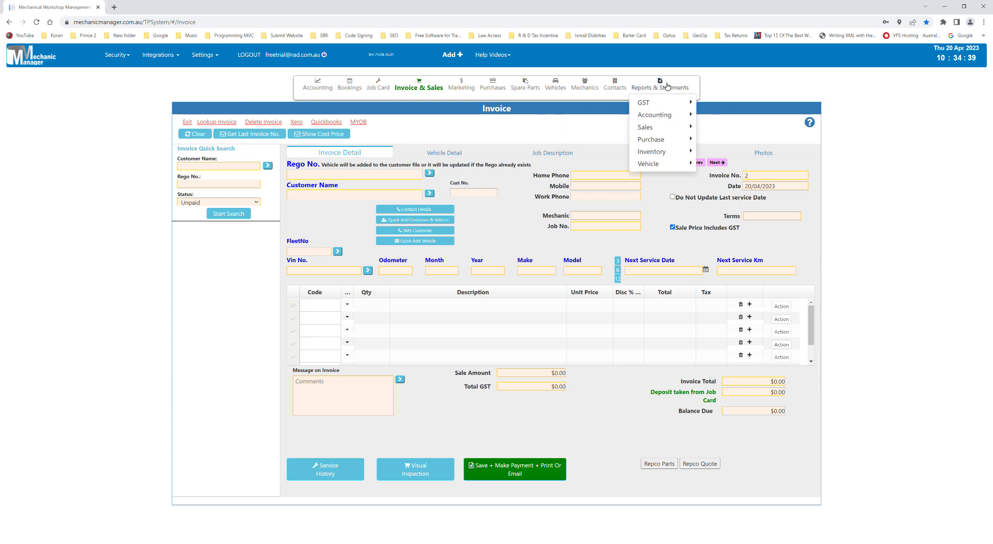
mouse_move(677, 114)
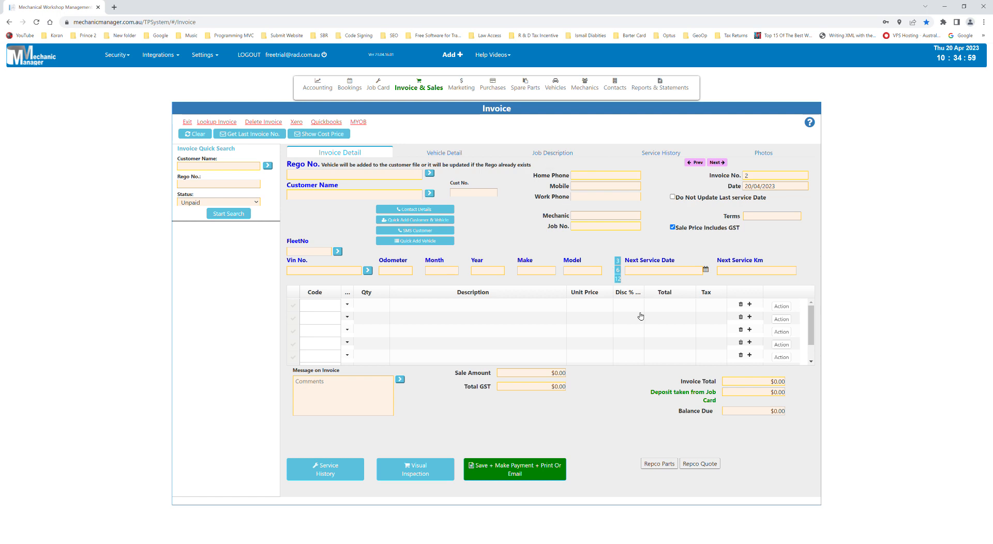
click(378, 85)
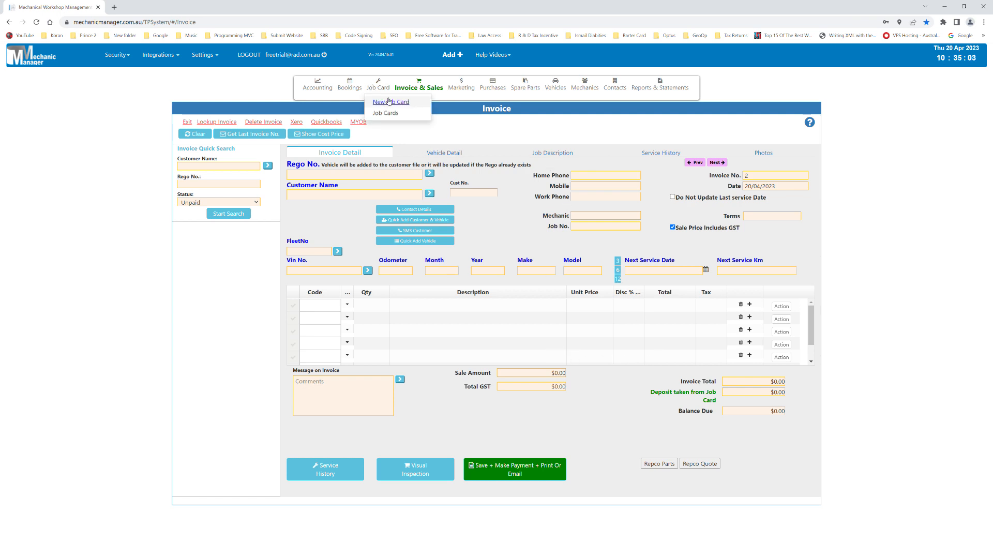
click(493, 86)
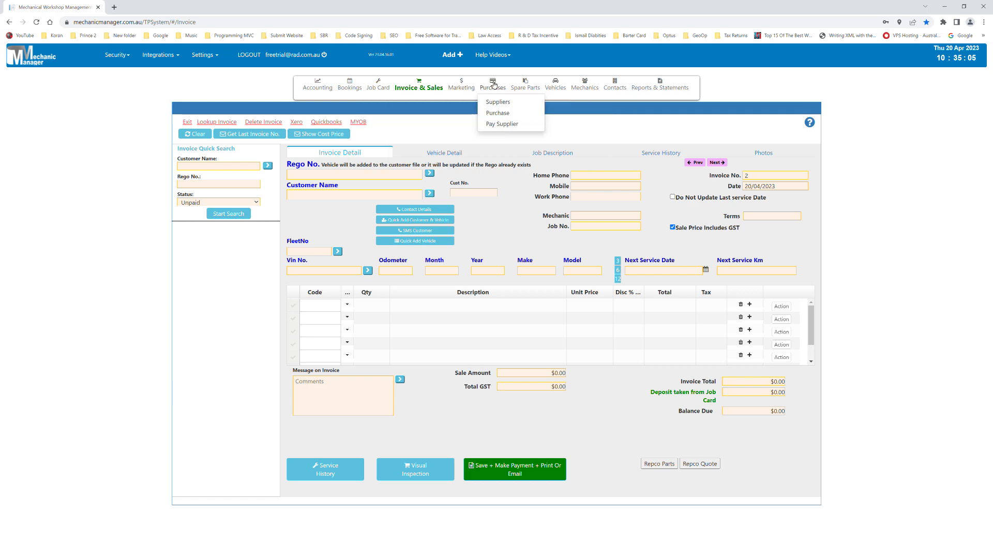
click(589, 86)
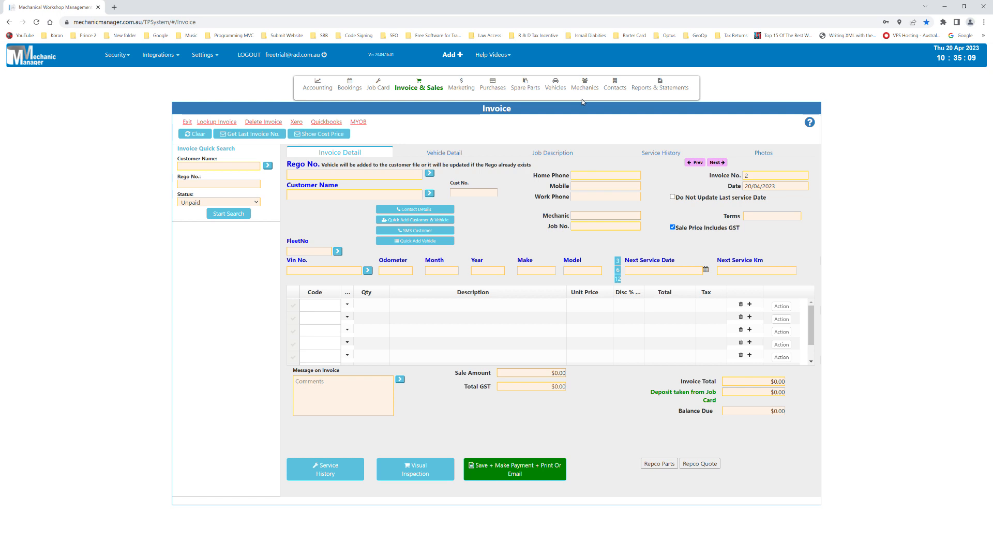
Load the Ford Falcon and its owner's details from the vehicle list into the new invoice
mouse_move(549, 90)
click(323, 198)
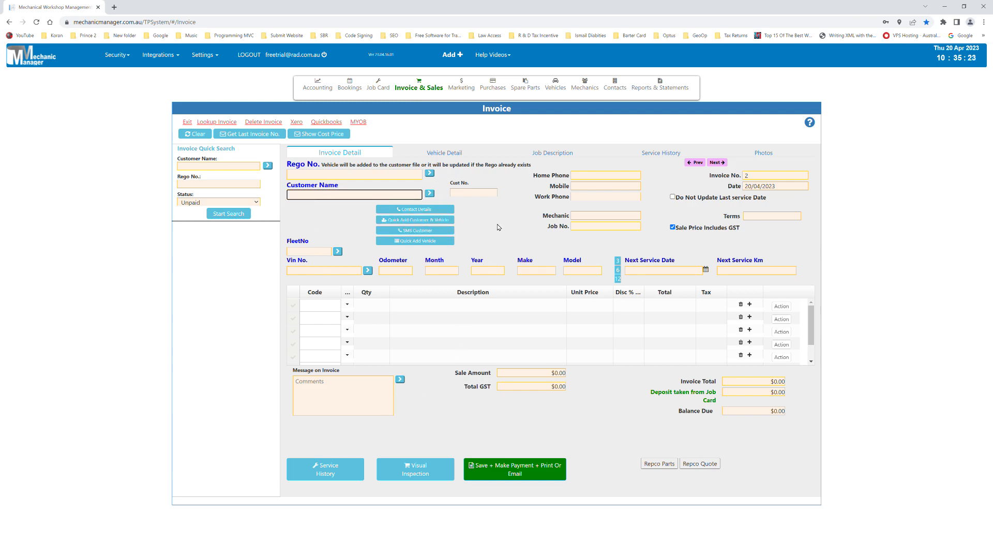
click(429, 173)
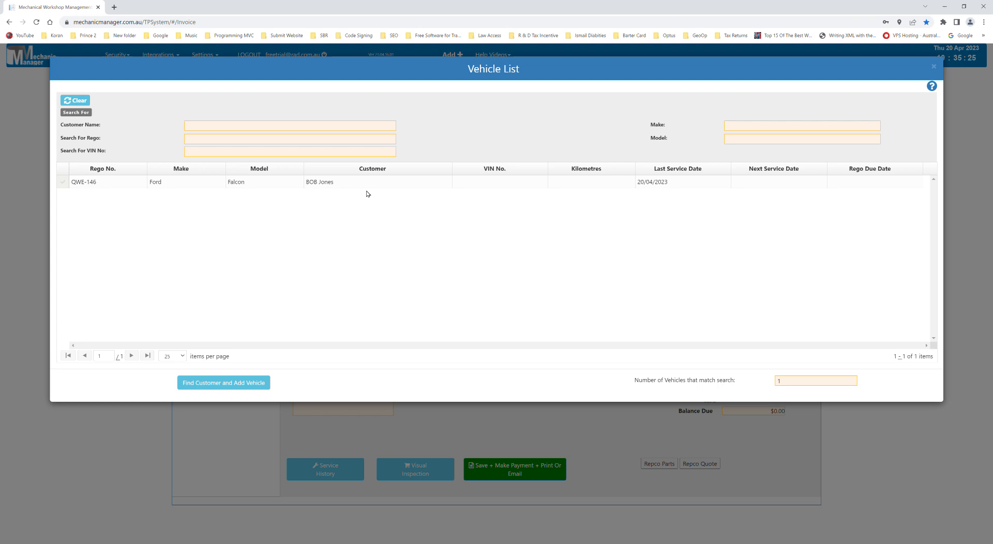
click(170, 186)
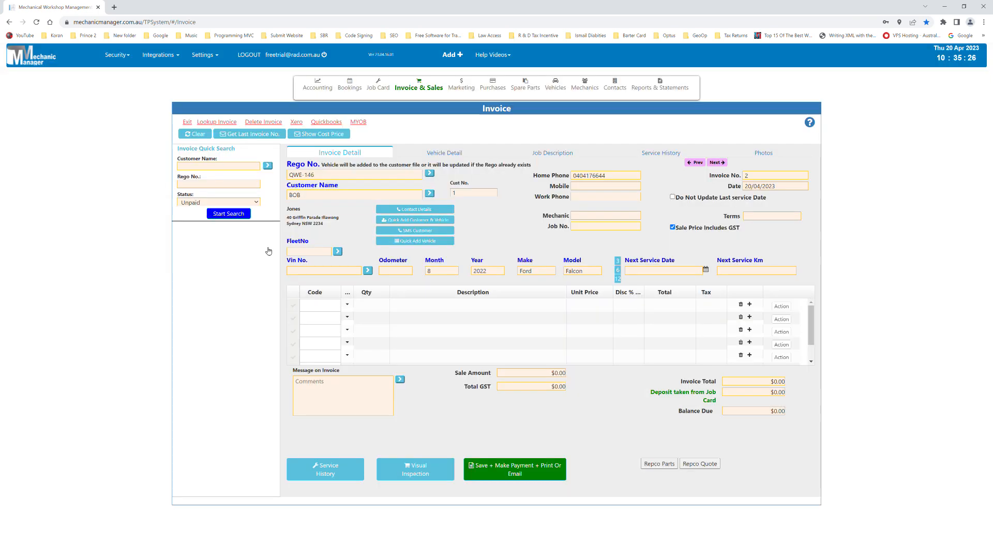
View the service history of the vehicle on the invoice, then return to the invoice
click(331, 468)
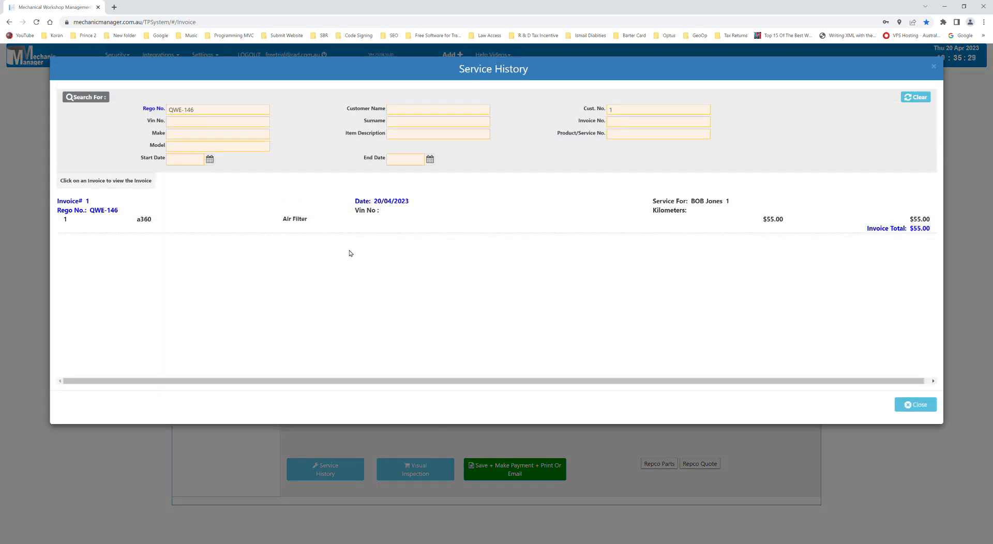
click(641, 111)
click(984, 145)
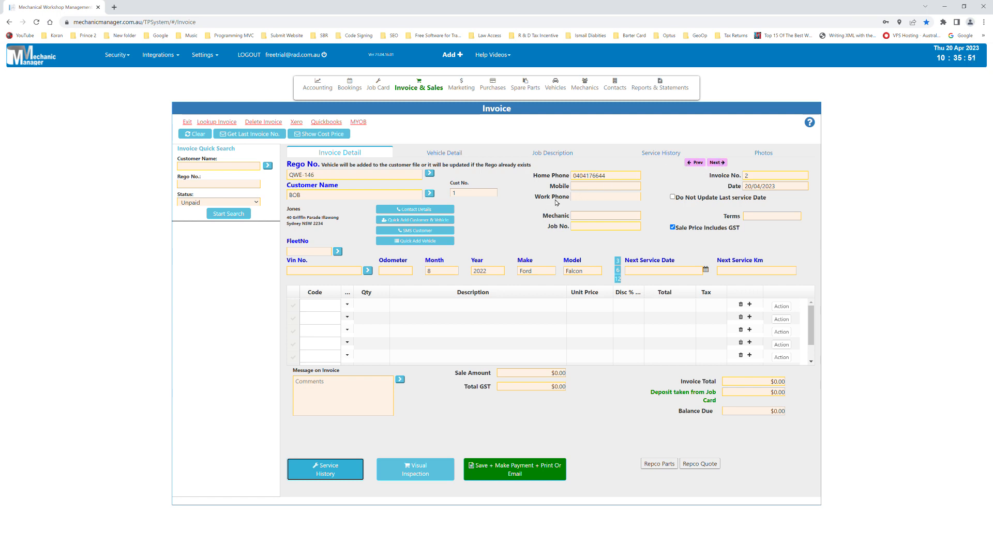
double_click(615, 176)
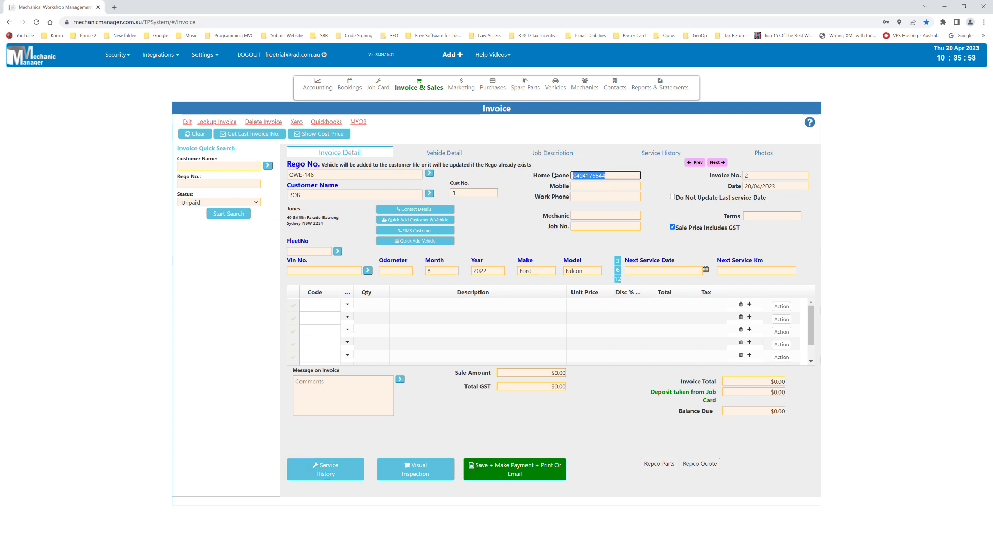
click(505, 181)
mouse_move(364, 124)
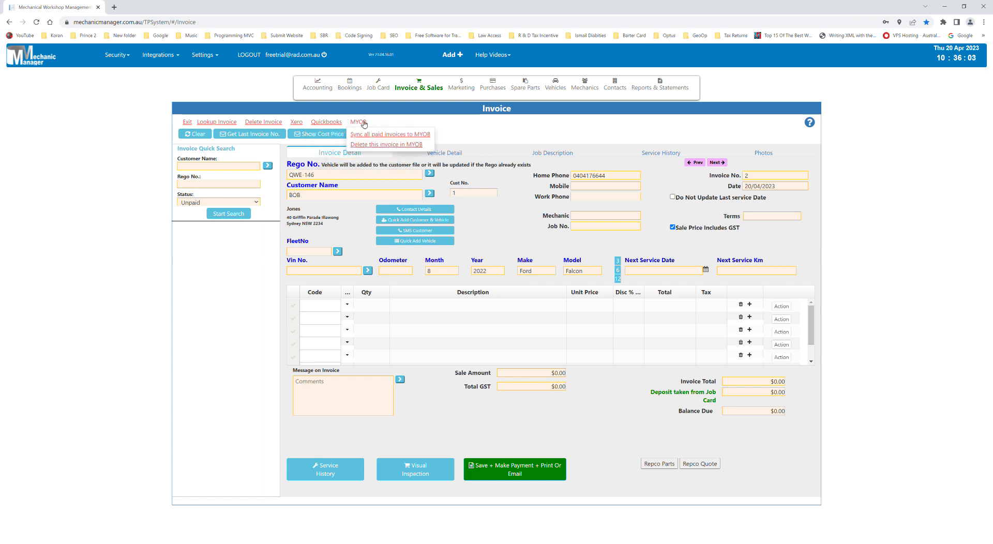